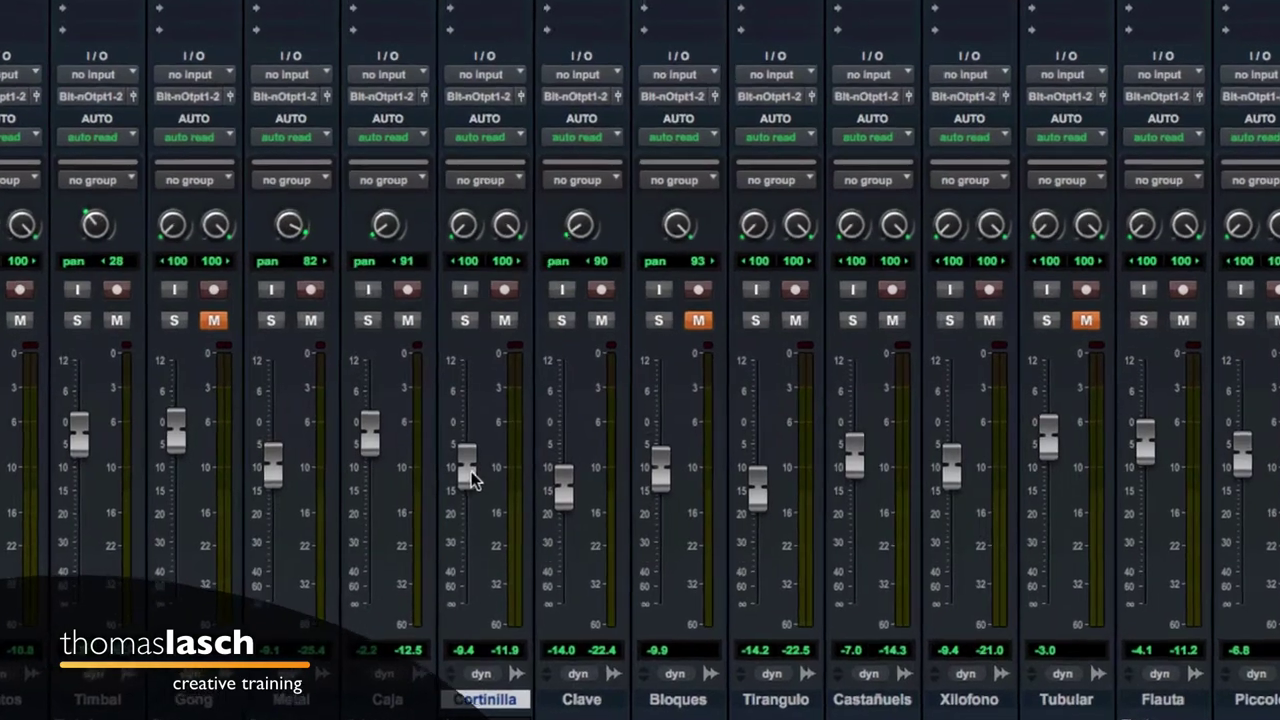
Set the Cortinilla track's volume fader to -9.1 dB and select the track
mouse_move(471, 470)
mouse_down()
mouse_move(469, 438)
mouse_move(462, 498)
mouse_move(459, 443)
mouse_move(459, 483)
mouse_move(459, 451)
mouse_move(459, 468)
mouse_up()
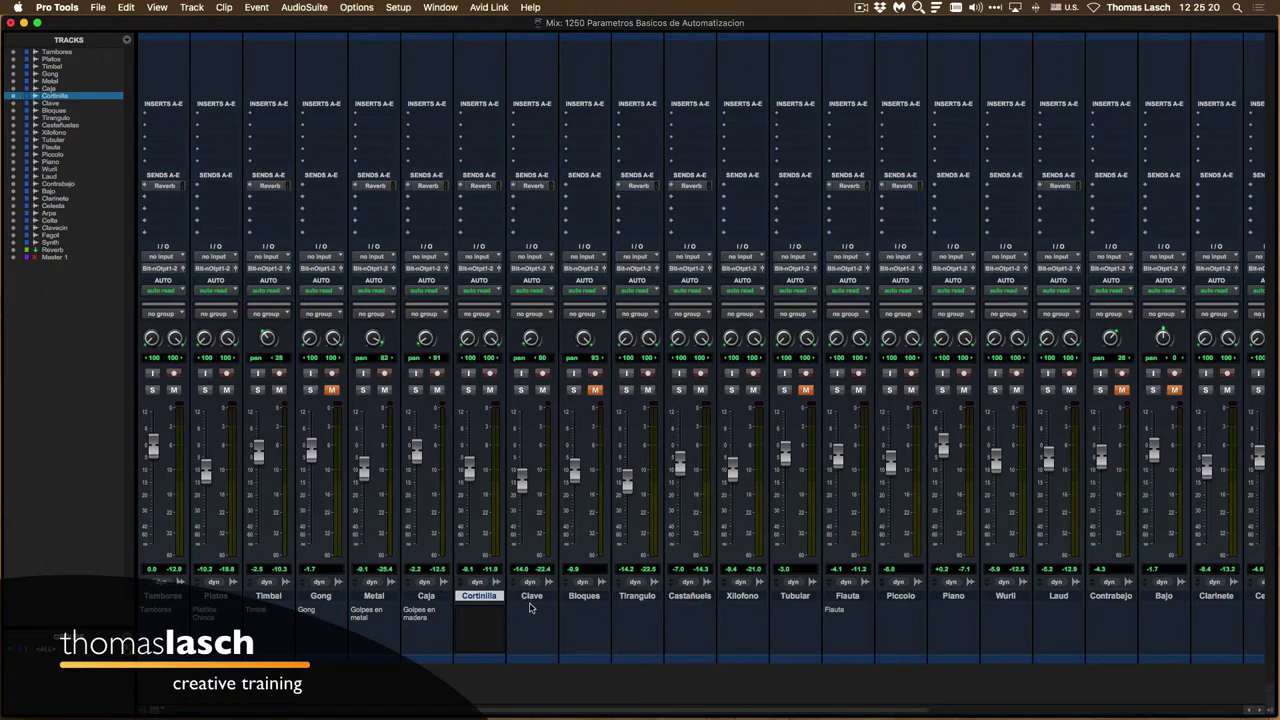
click(491, 597)
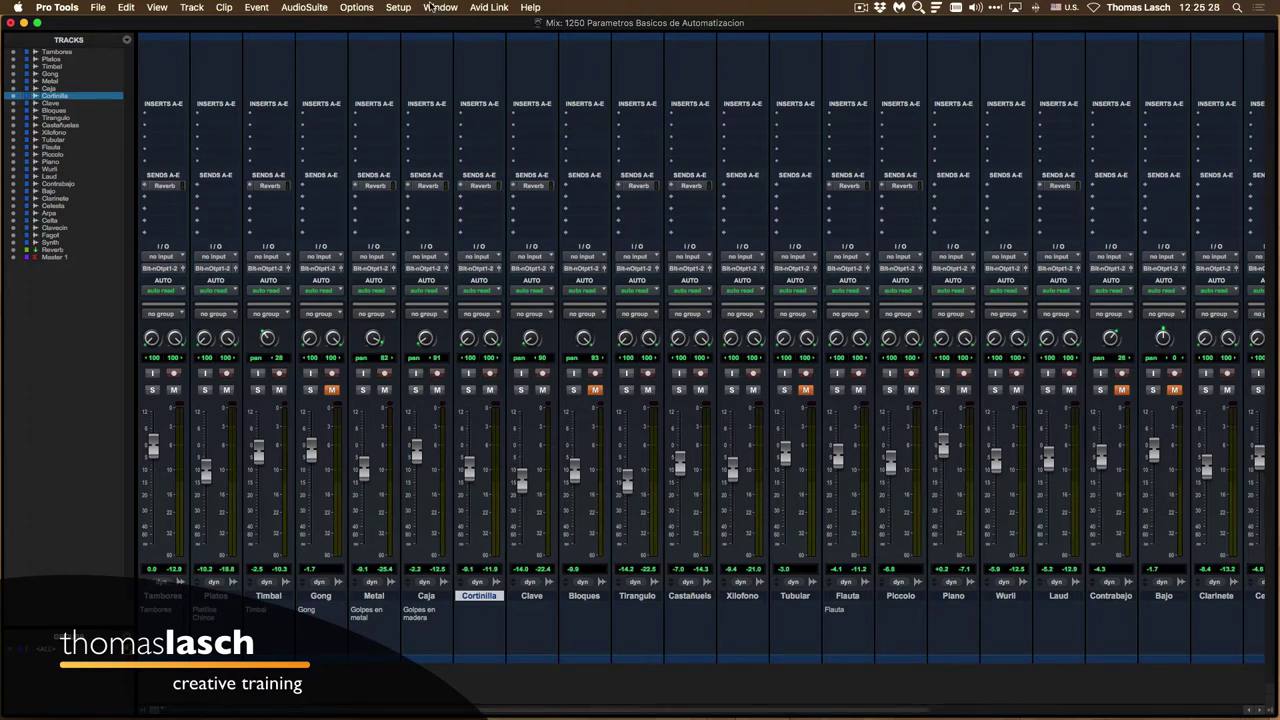
Show the Automation window over the mixer and pan the Clave track to 86 left
click(433, 7)
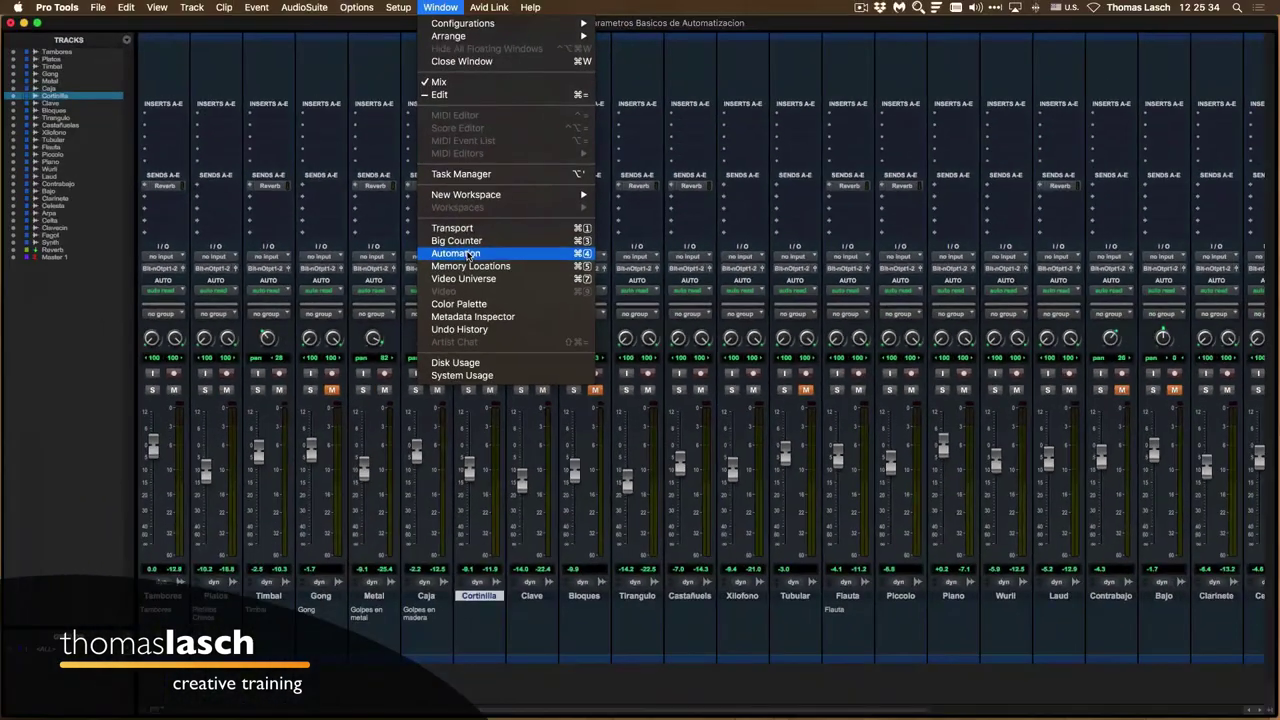
click(467, 257)
drag(800, 118, 712, 126)
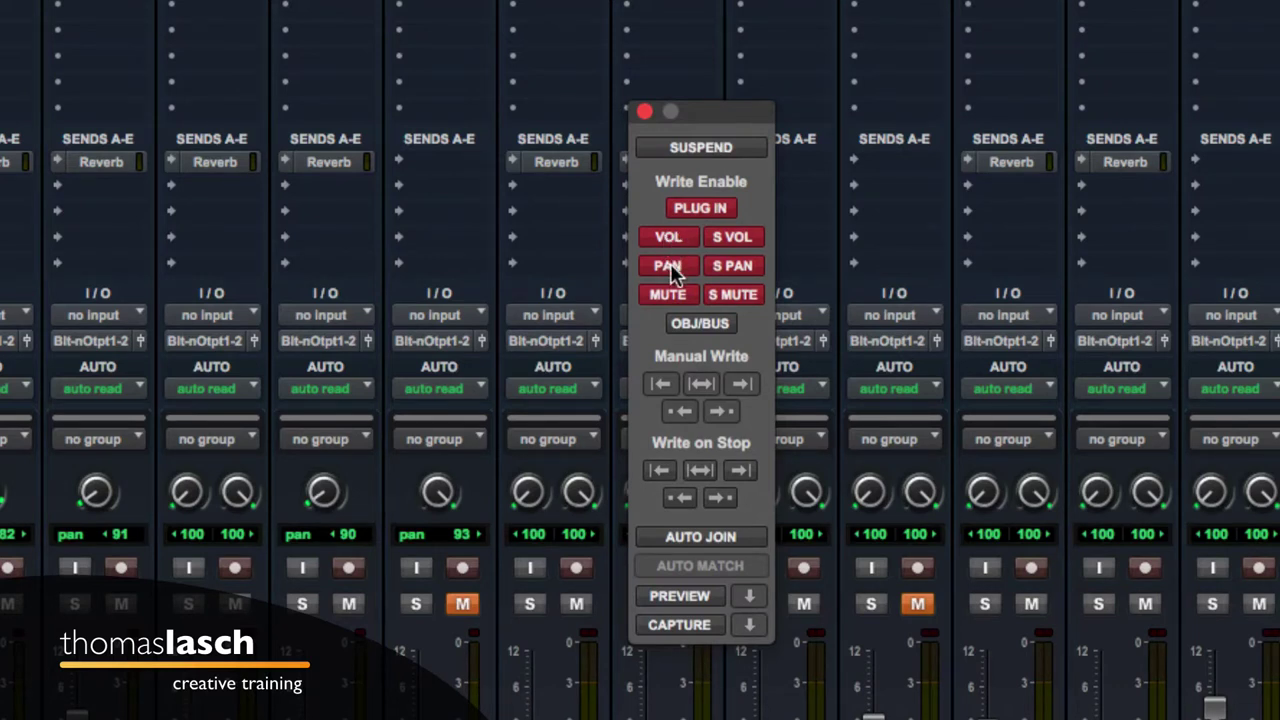
drag(323, 500, 323, 490)
drag(733, 114, 758, 93)
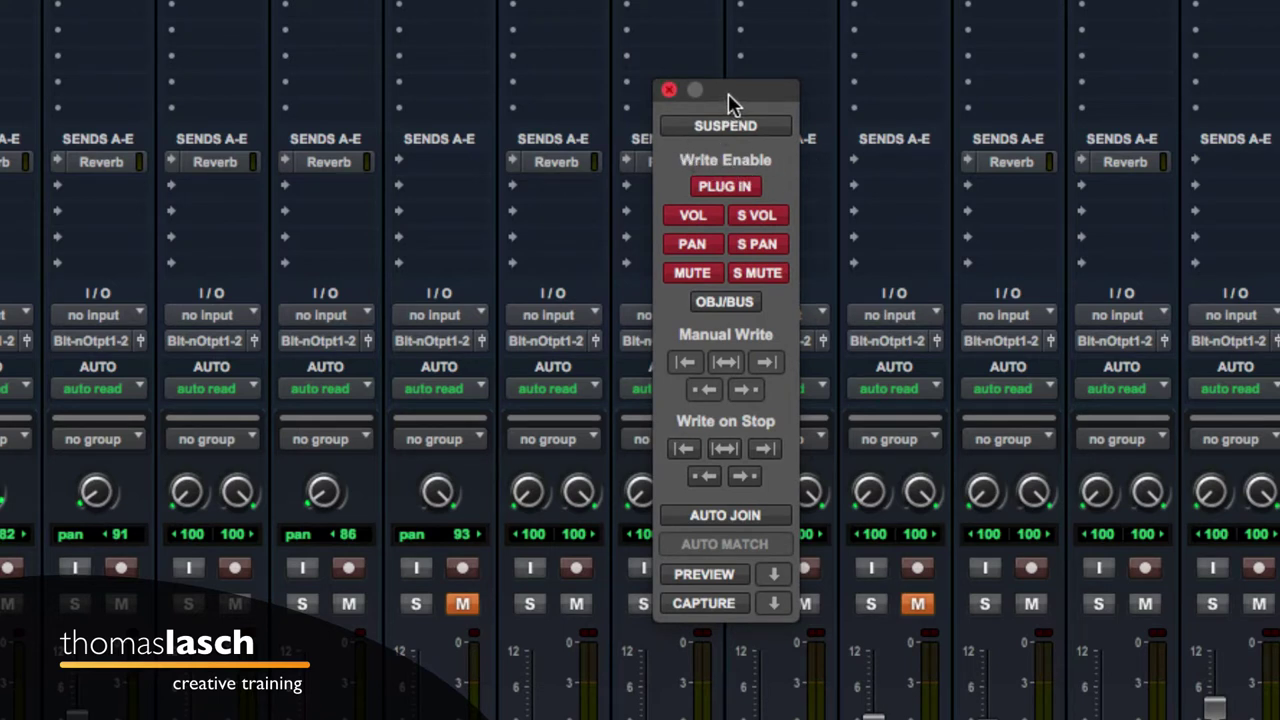
Try switching write enable for volume, pan and mute off and on, and close the Automation window
click(693, 215)
click(695, 244)
click(698, 273)
click(697, 245)
click(695, 216)
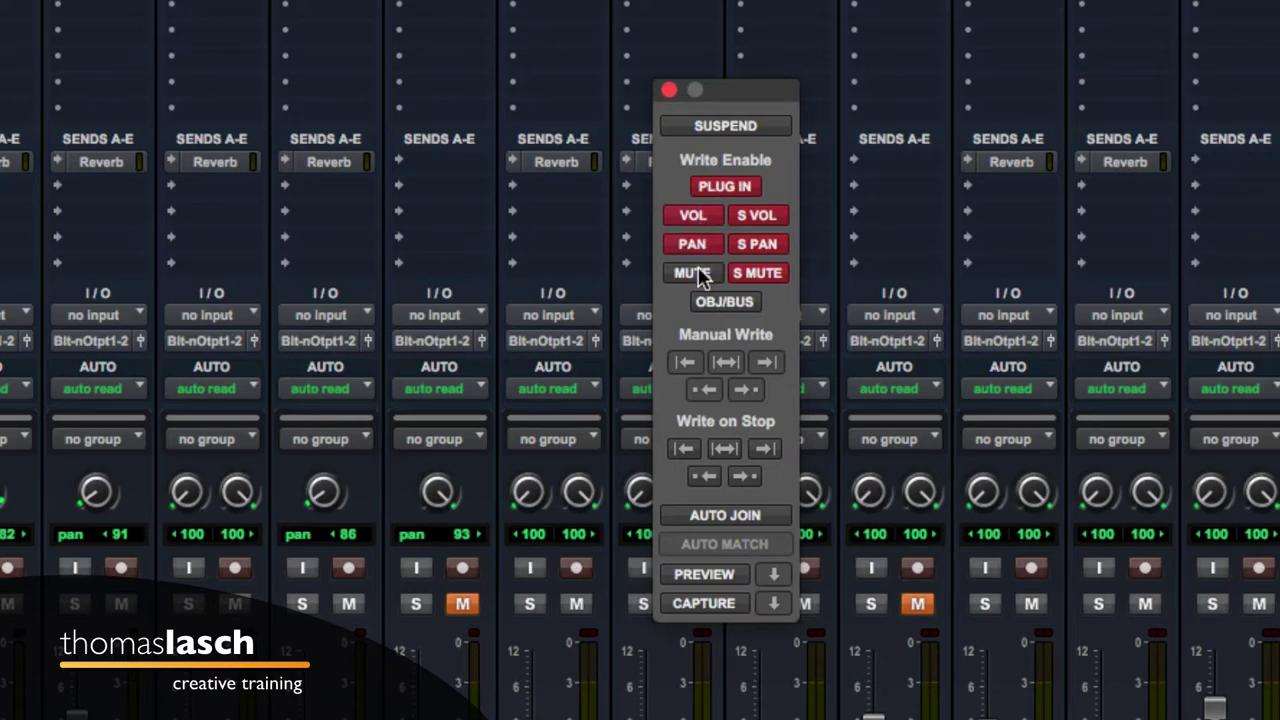
click(669, 90)
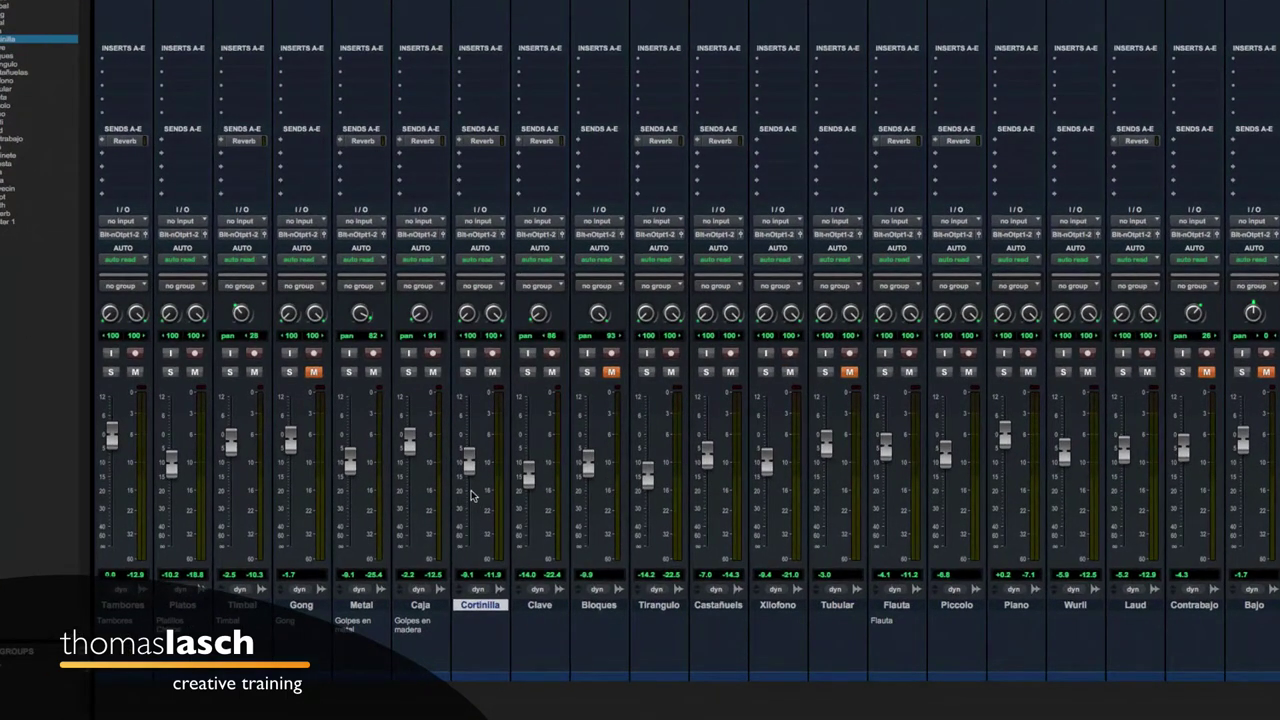
Set the Cortinilla fader to -13.1 dB and its automation mode to touch
mouse_move(470, 468)
mouse_down()
mouse_move(465, 408)
mouse_move(464, 468)
mouse_up()
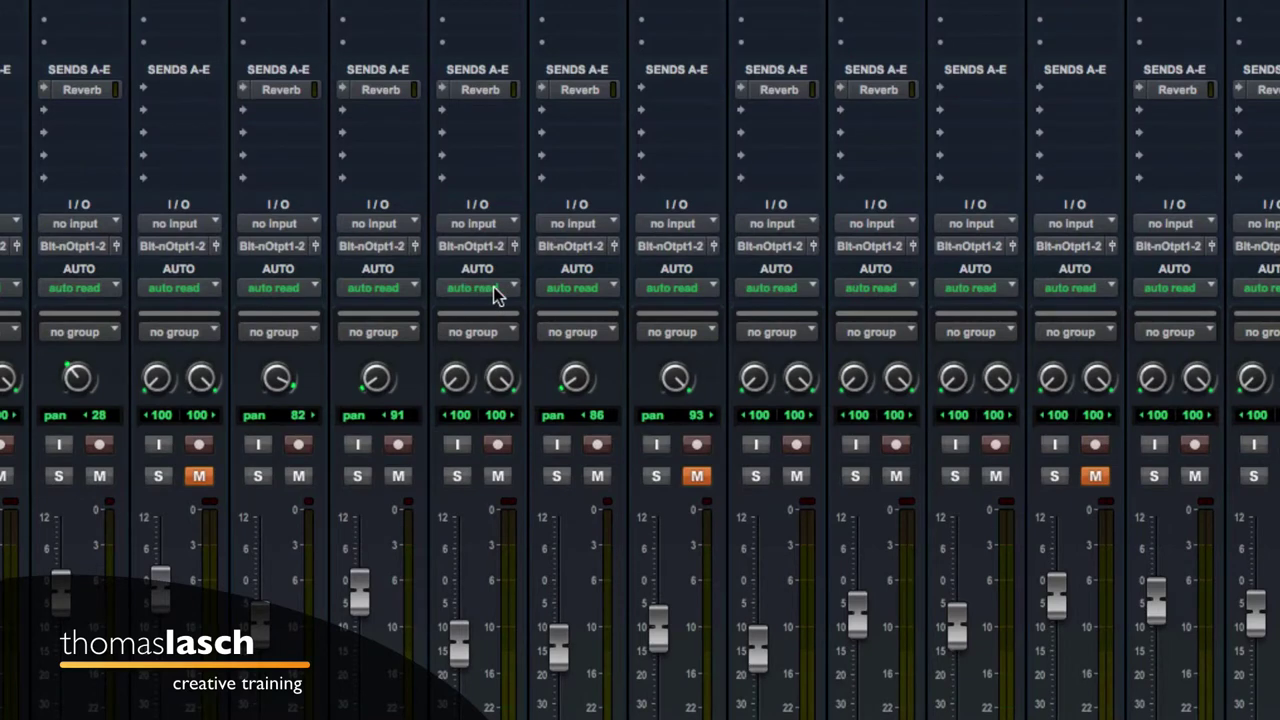
click(493, 287)
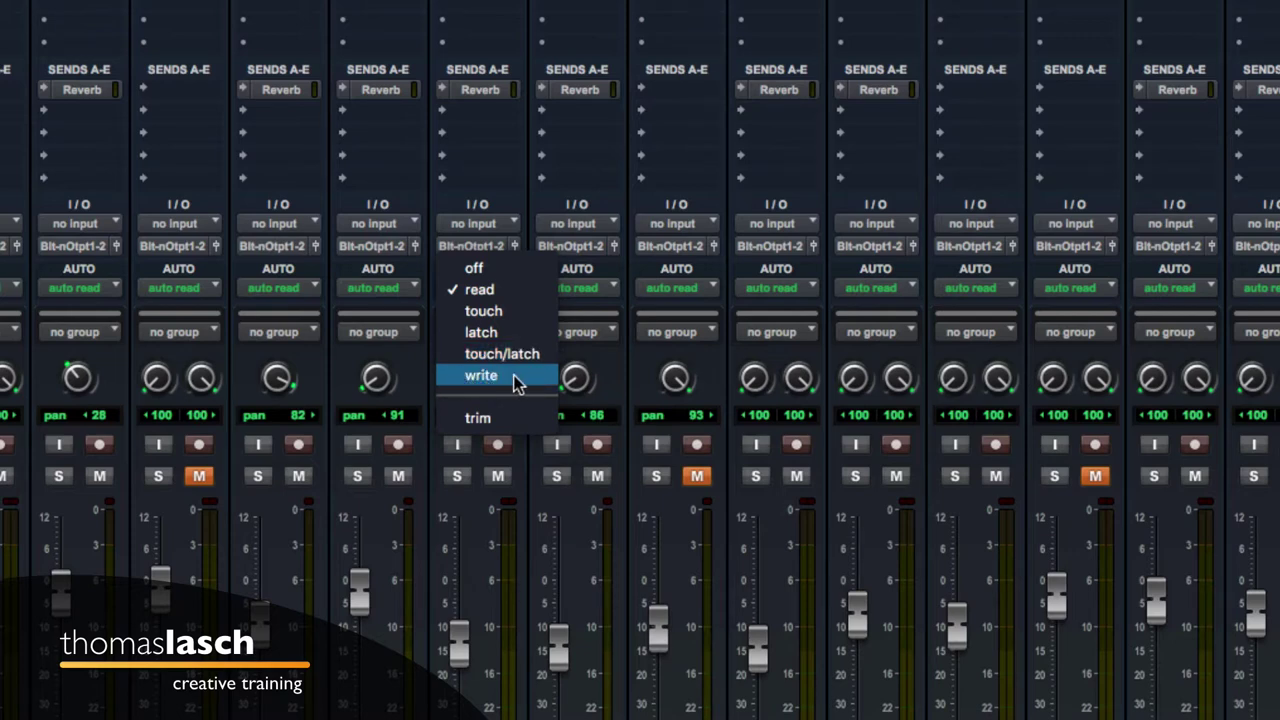
click(485, 311)
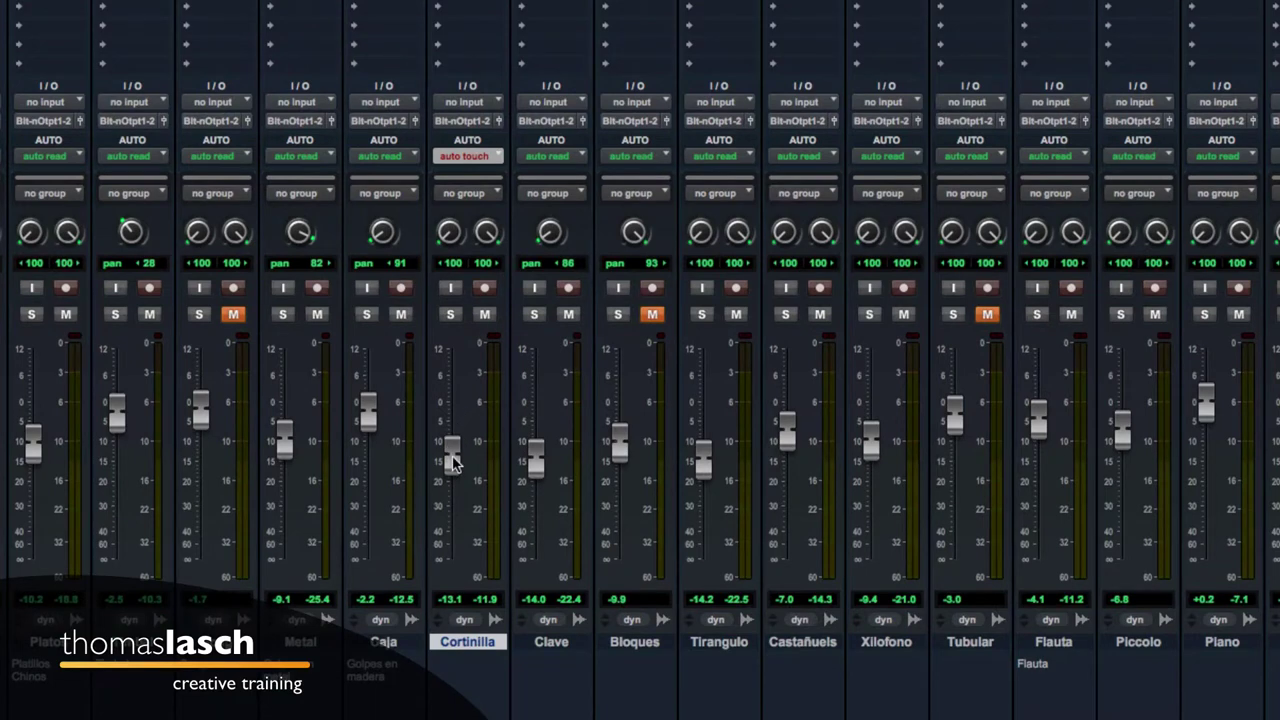
Record volume and left/right pan automation on the Cortinilla track by moving its controls during playback
mouse_move(452, 462)
mouse_down()
mouse_move(452, 410)
mouse_move(452, 447)
mouse_up()
mouse_move(452, 463)
mouse_down()
mouse_move(453, 400)
mouse_move(453, 458)
mouse_up()
drag(448, 232, 487, 238)
key(space)
key(space)
key(space)
key(space)
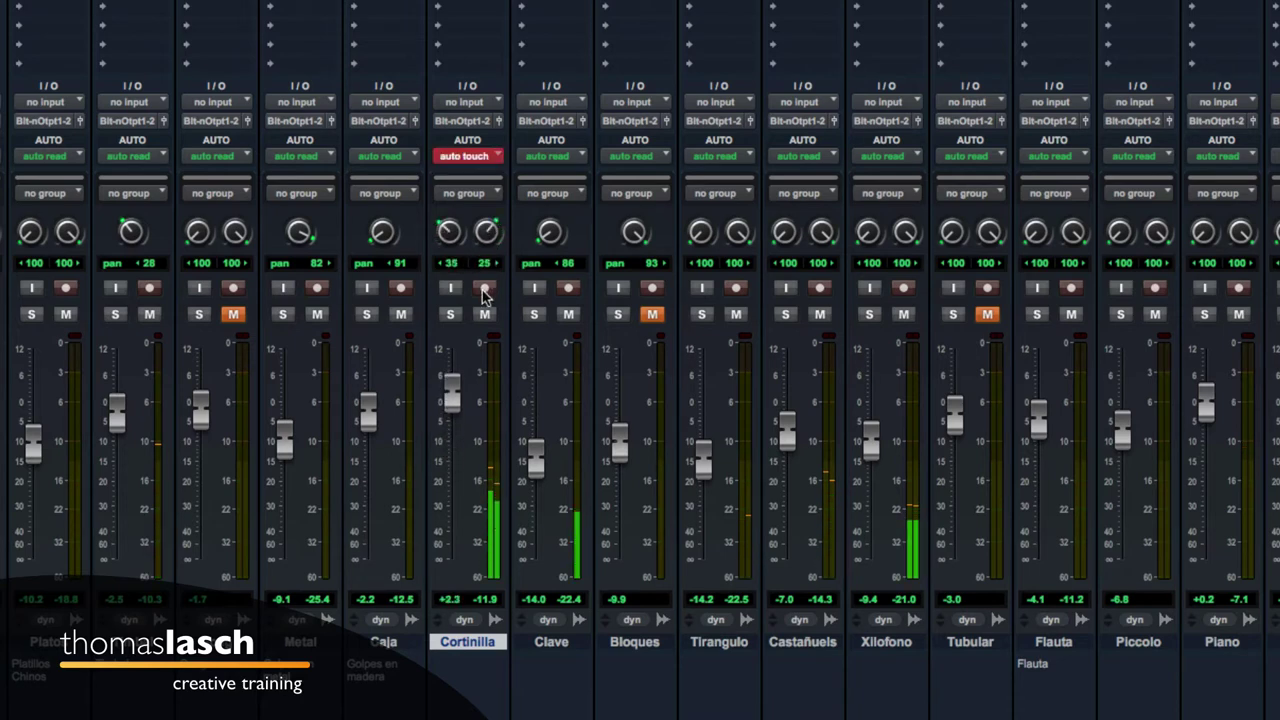
key(space)
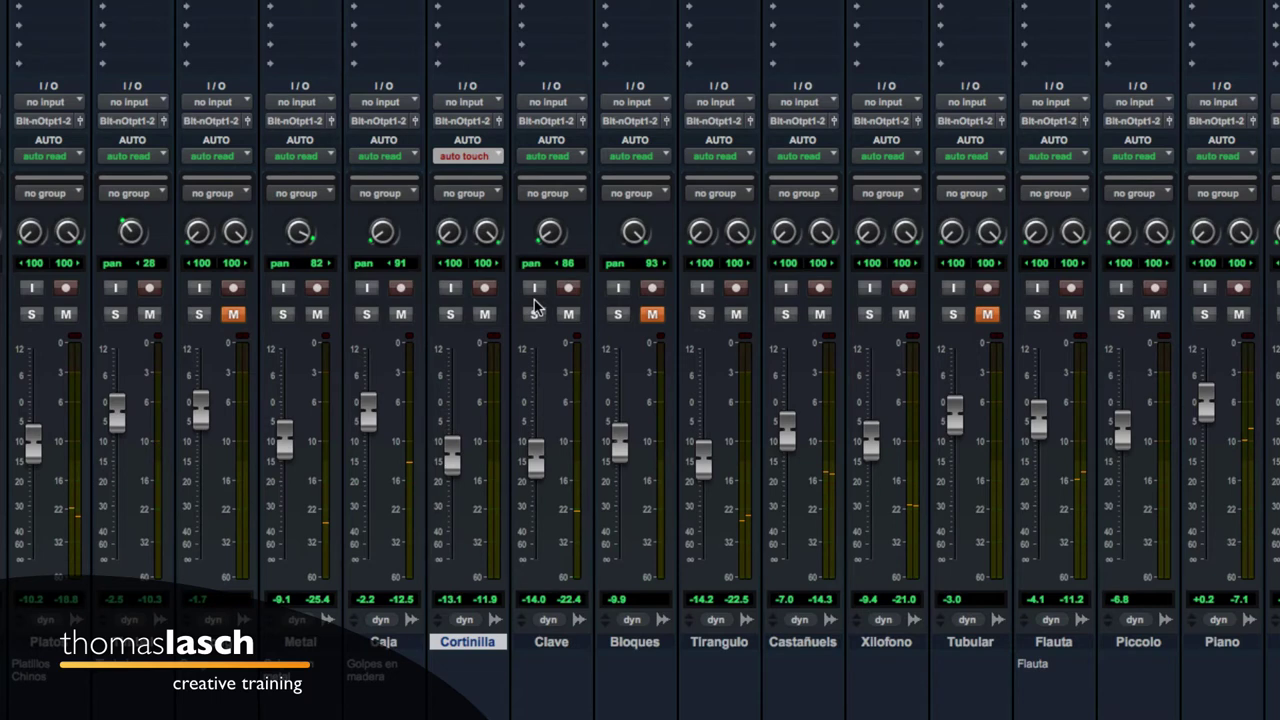
Record mute automation on Cortinilla during another playback pass and return the track's automation mode to read
key(space)
click(485, 315)
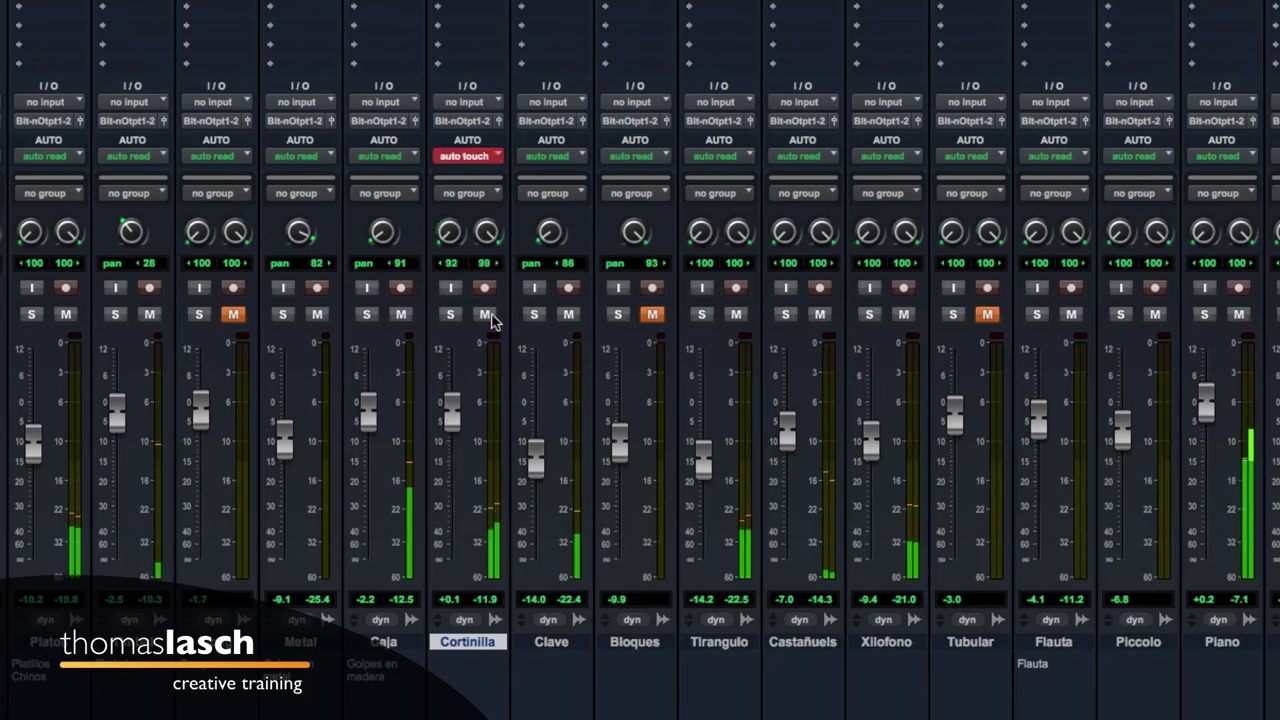
key(space)
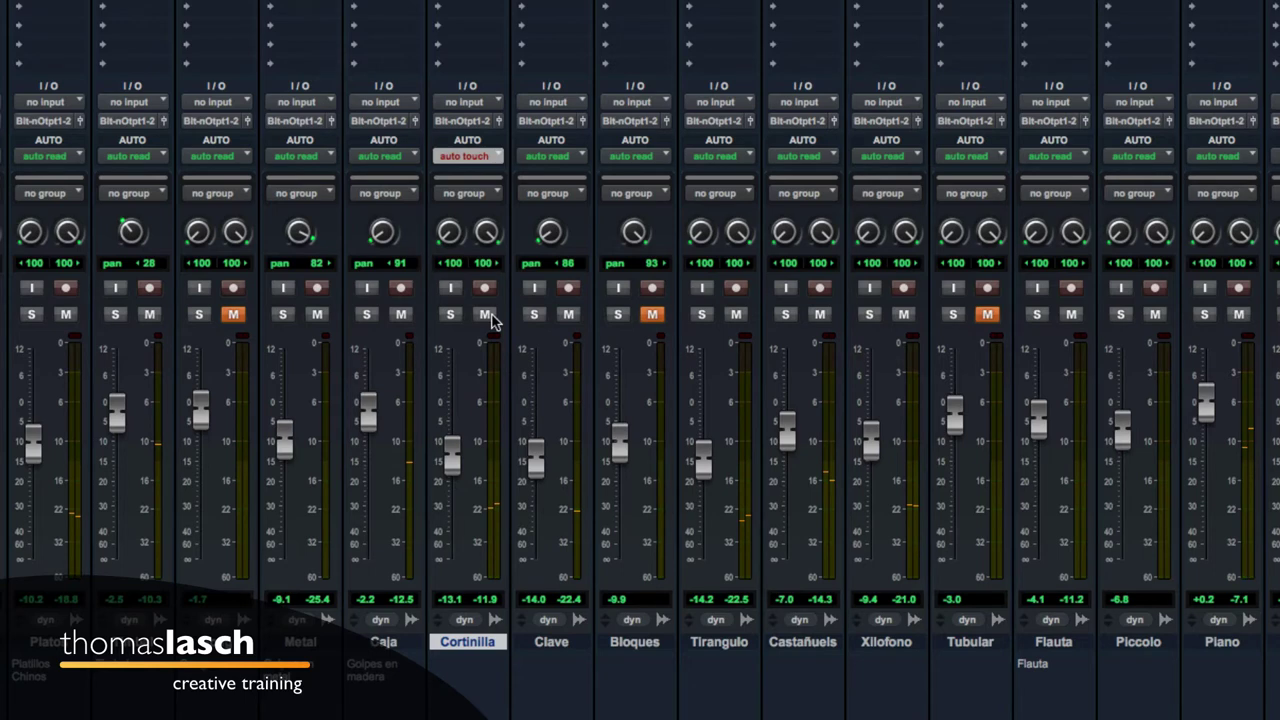
click(488, 158)
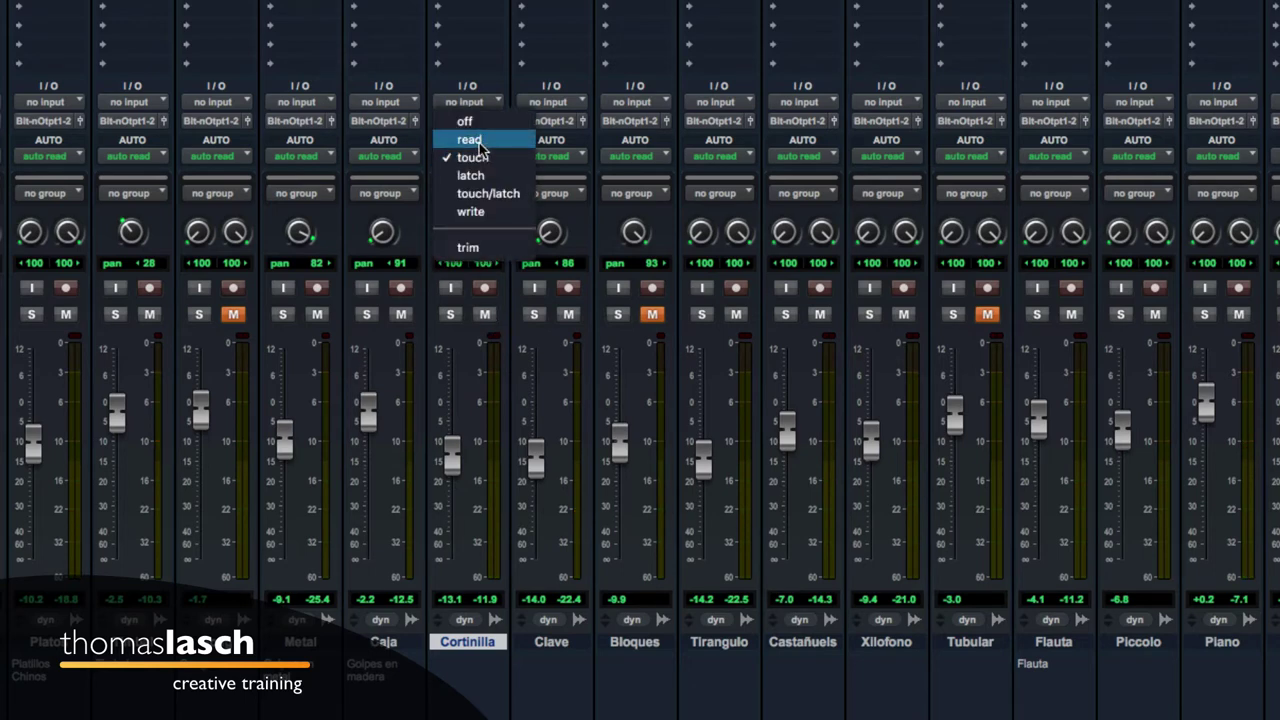
click(470, 140)
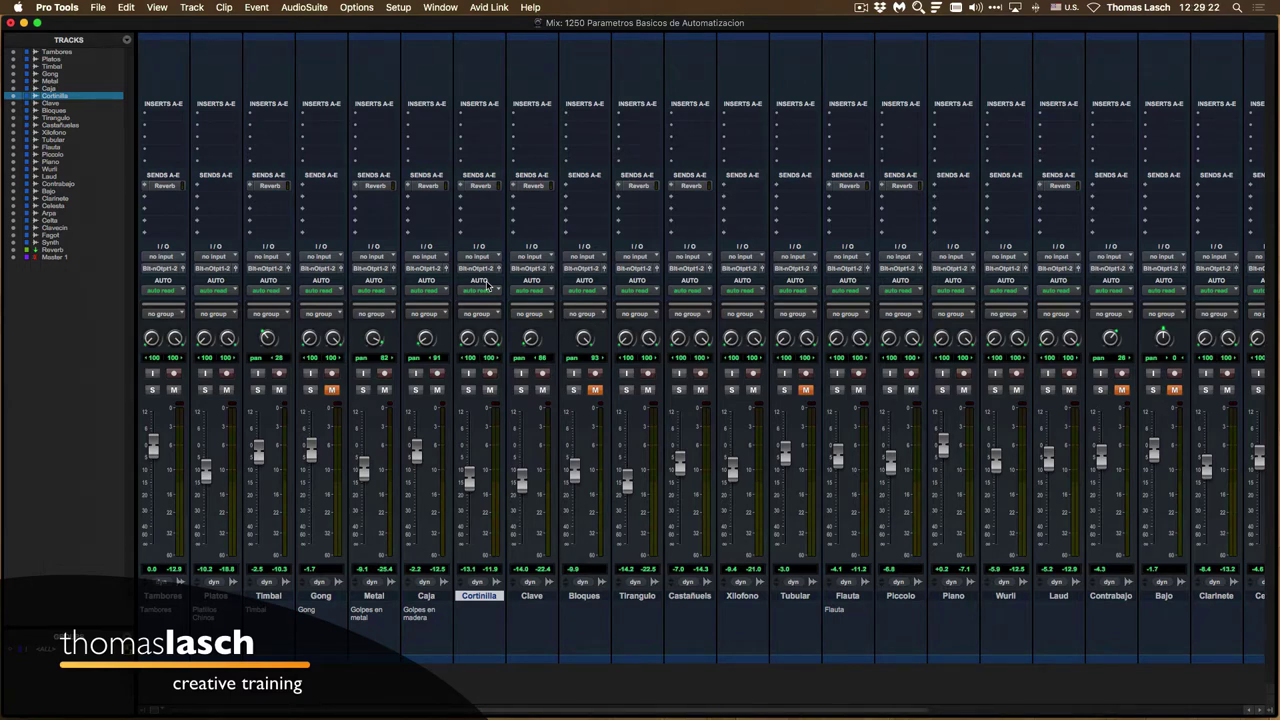
Enlarge and zoom the Cortinilla track in the Edit window and display its volume automation
key(super+equal)
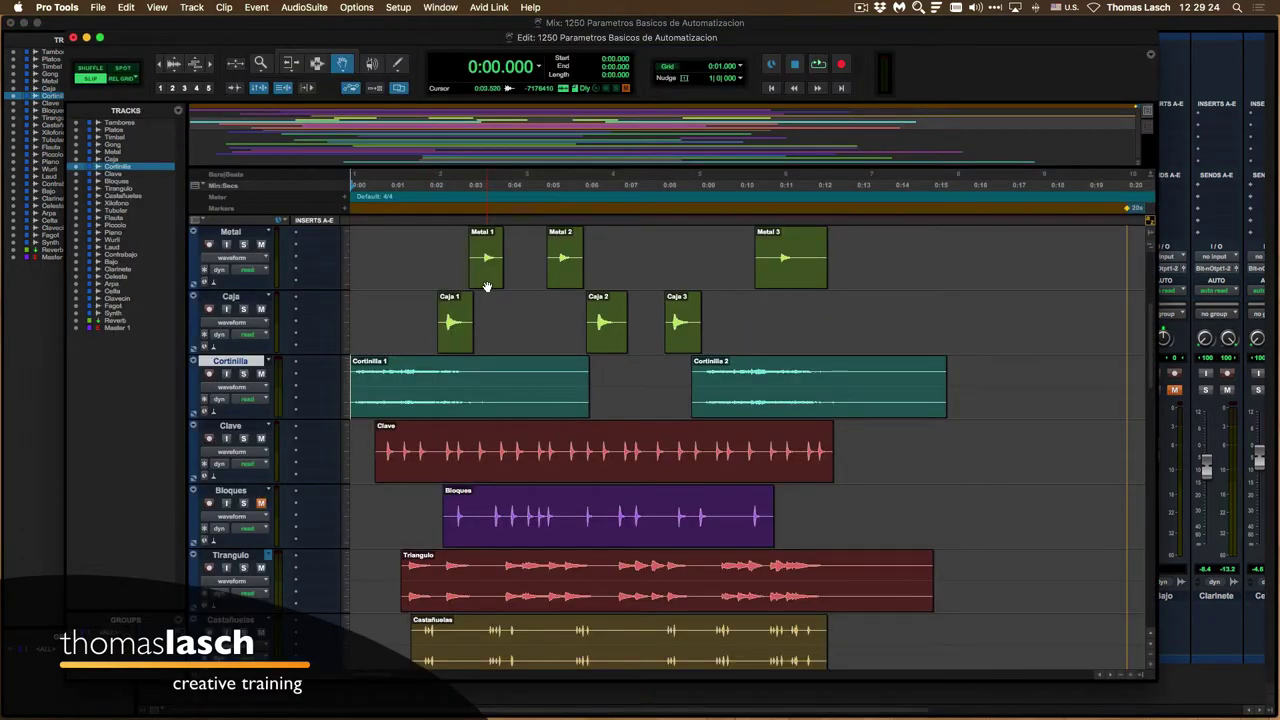
click(344, 401)
click(362, 414)
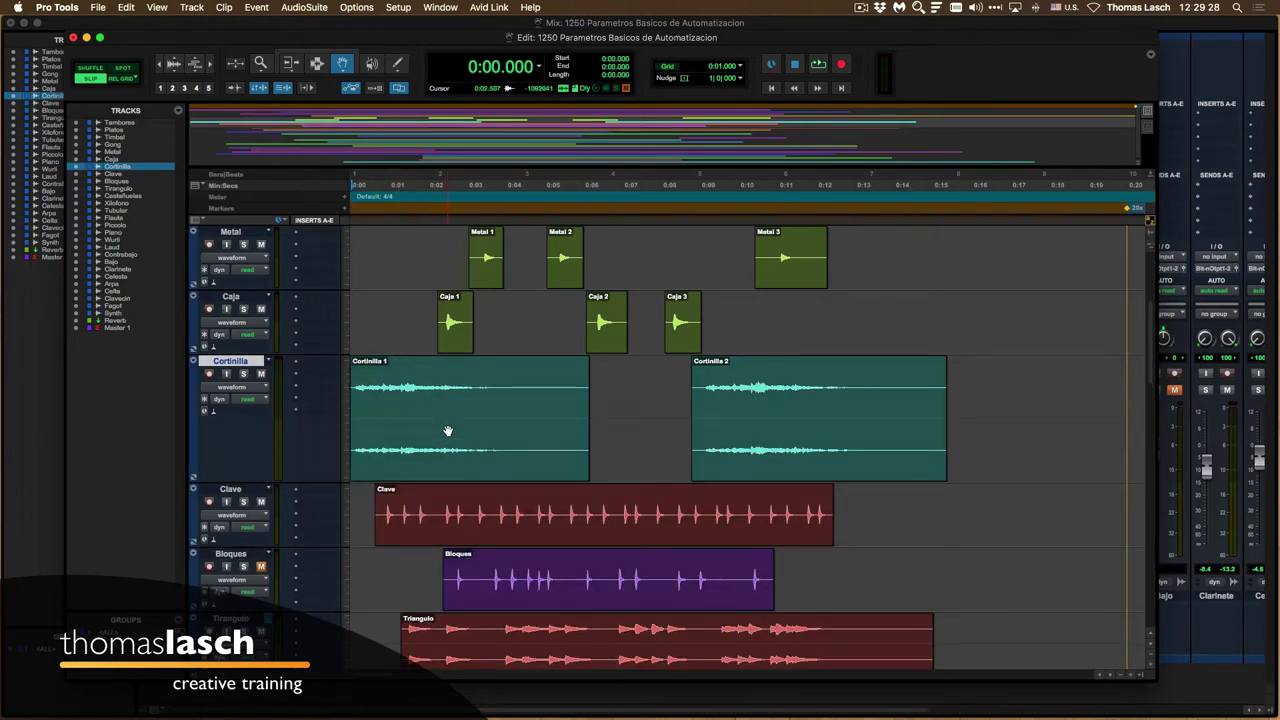
scroll(446, 434, down, 2)
key(t)
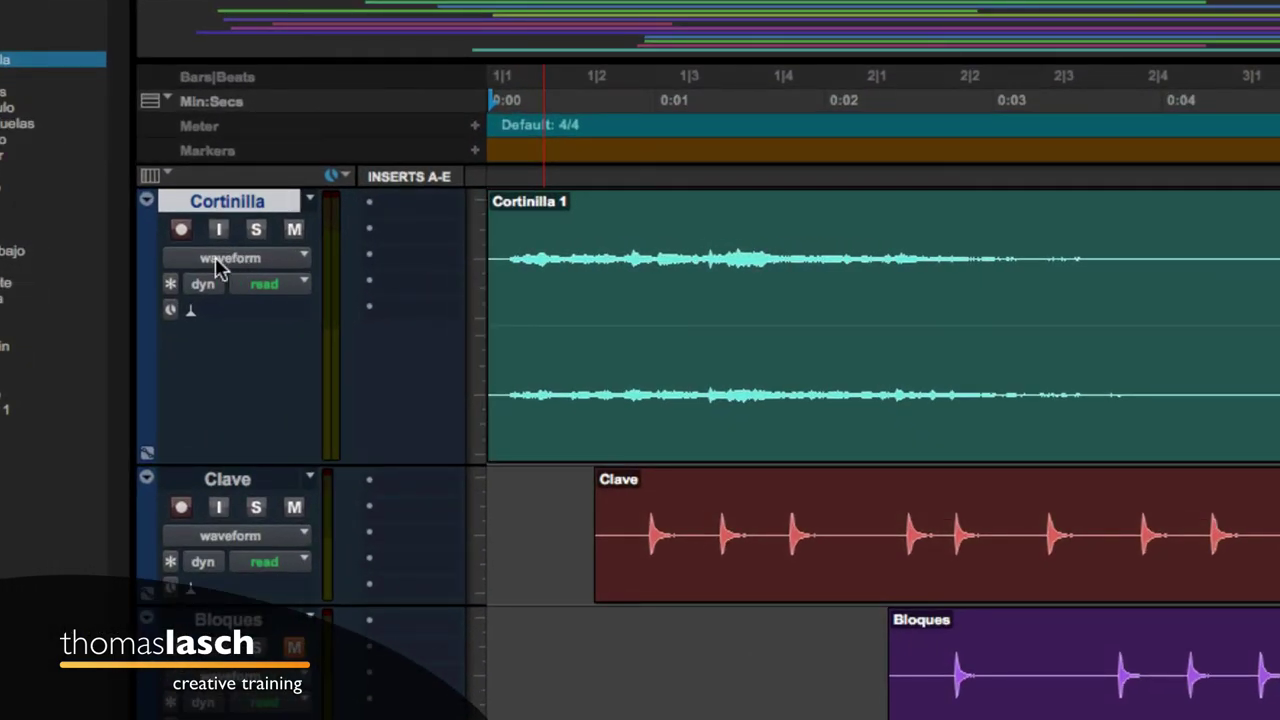
click(272, 259)
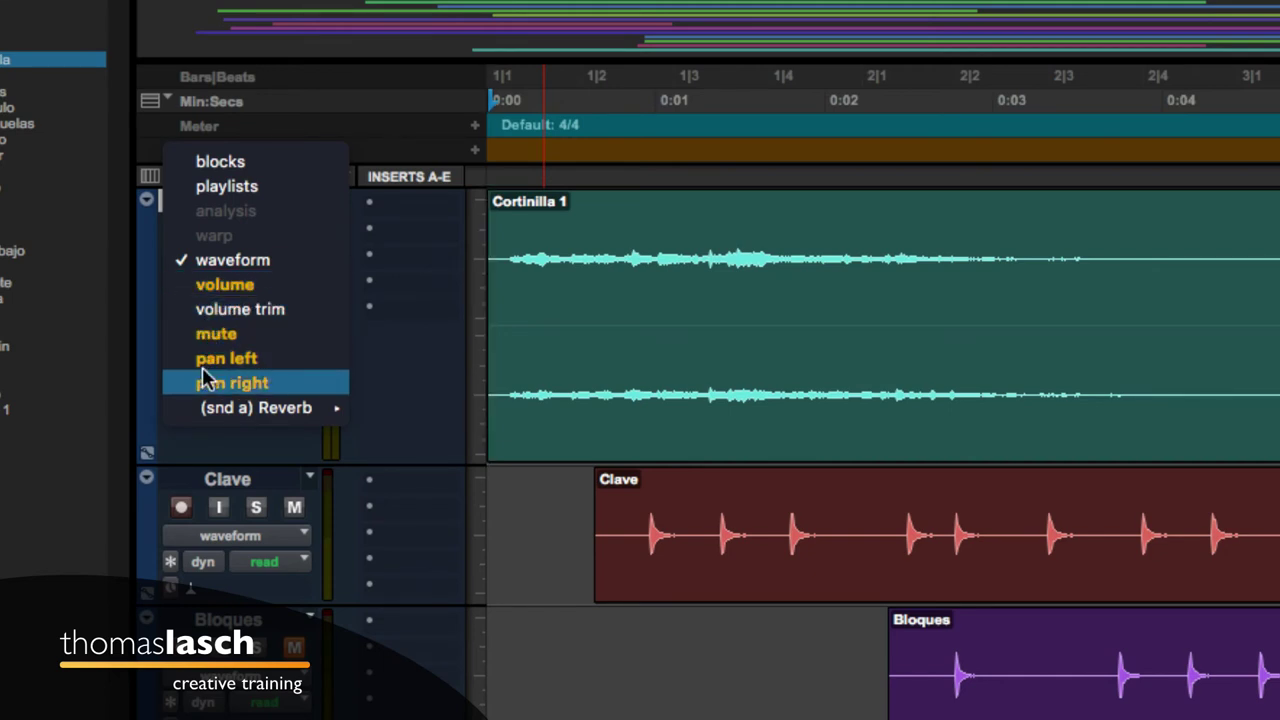
click(222, 284)
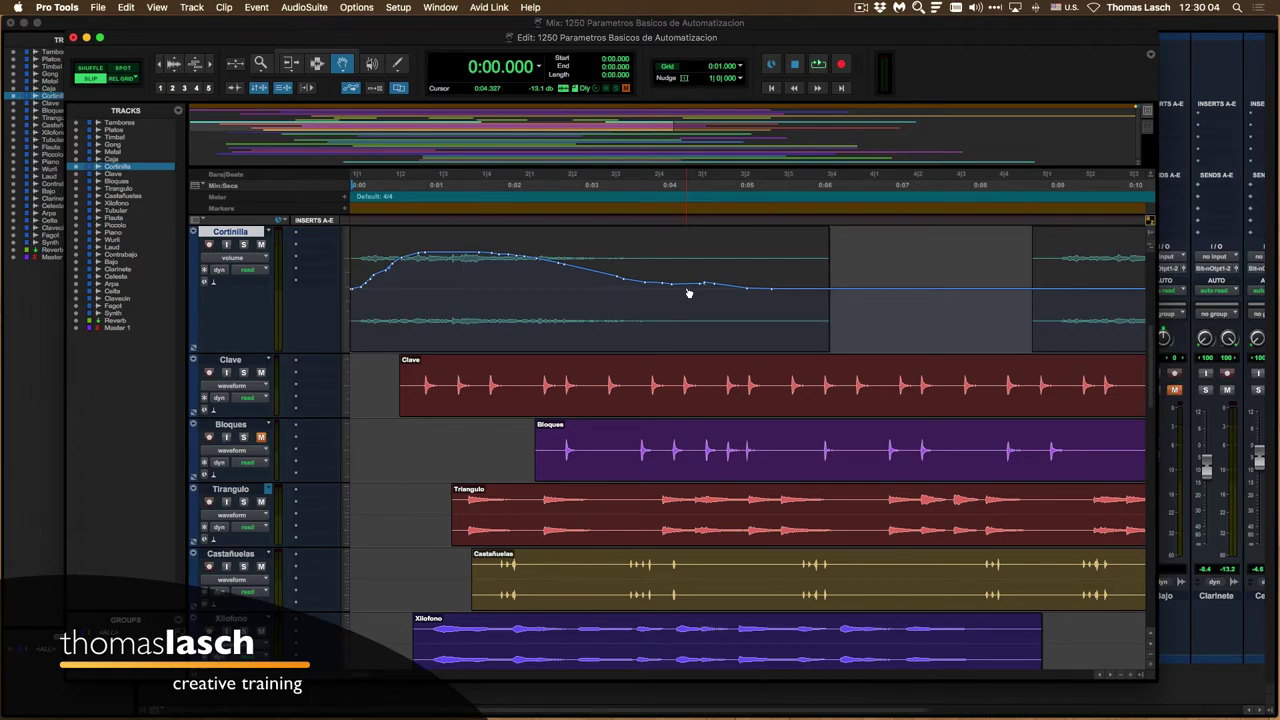
Place Cortinilla's floating output window over the Edit window and play back the session to watch its fader follow the automation
key(super+equal)
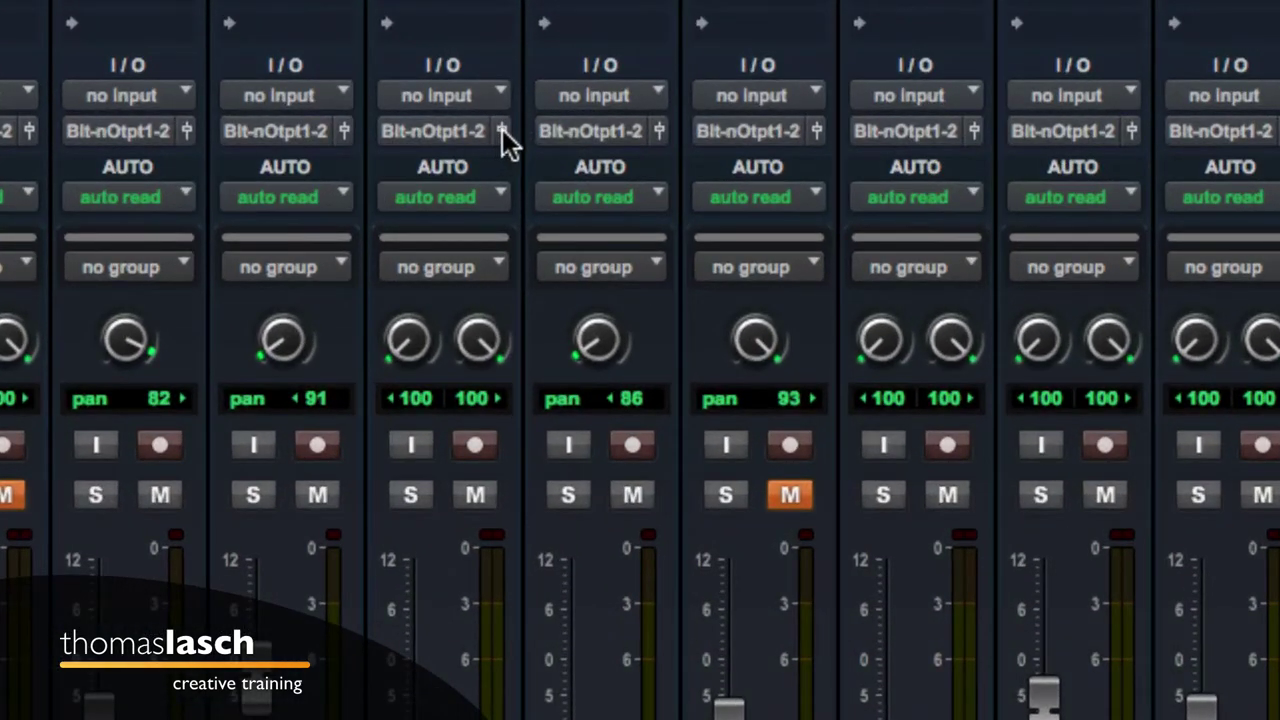
click(502, 133)
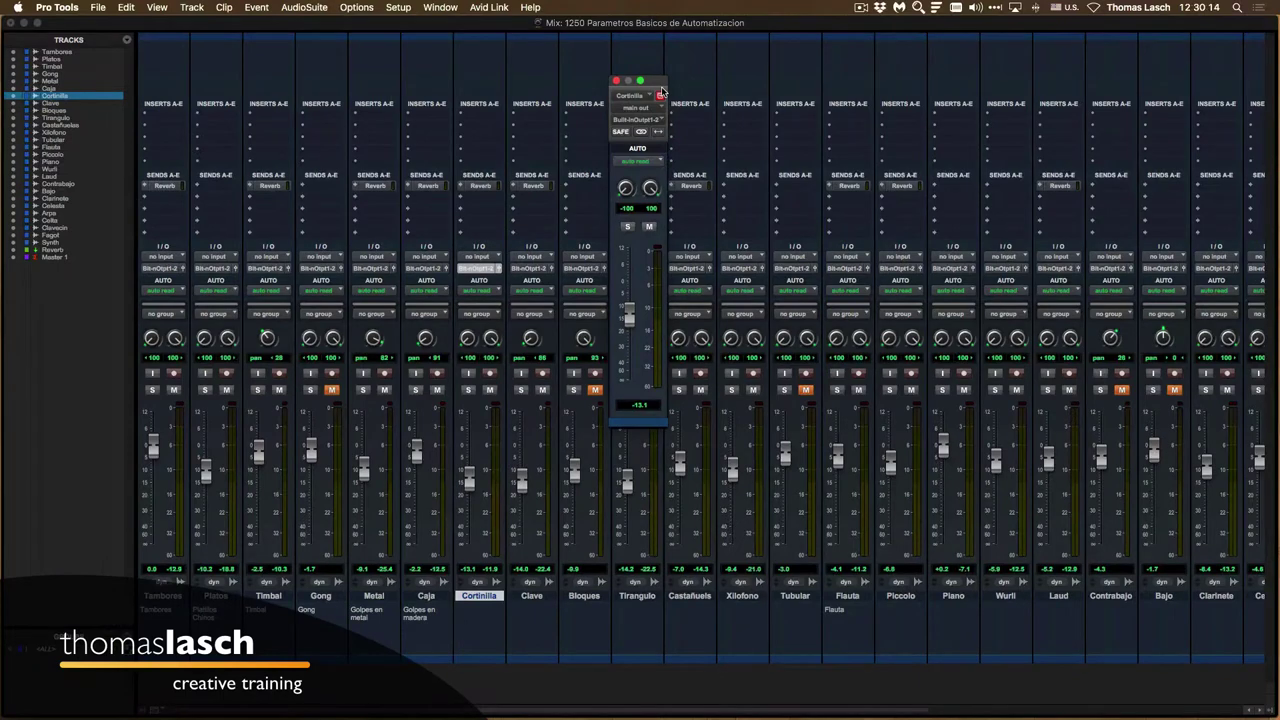
key(super+equal)
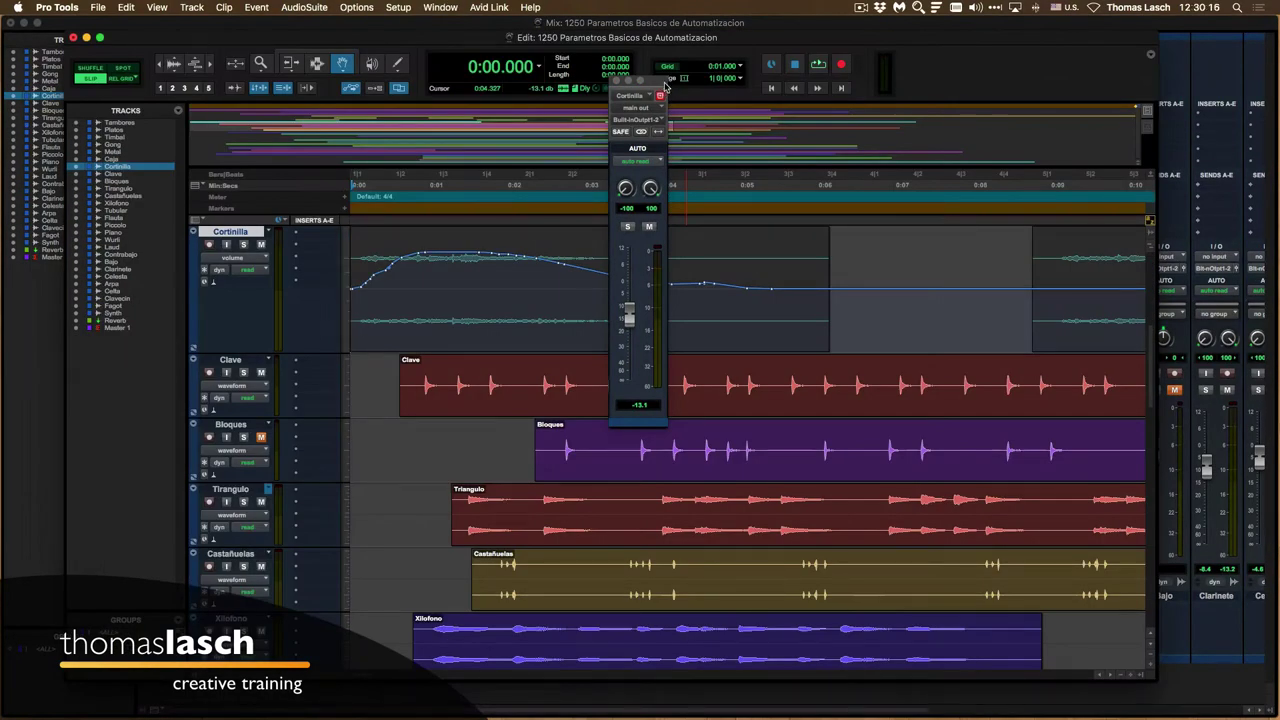
drag(662, 86, 896, 133)
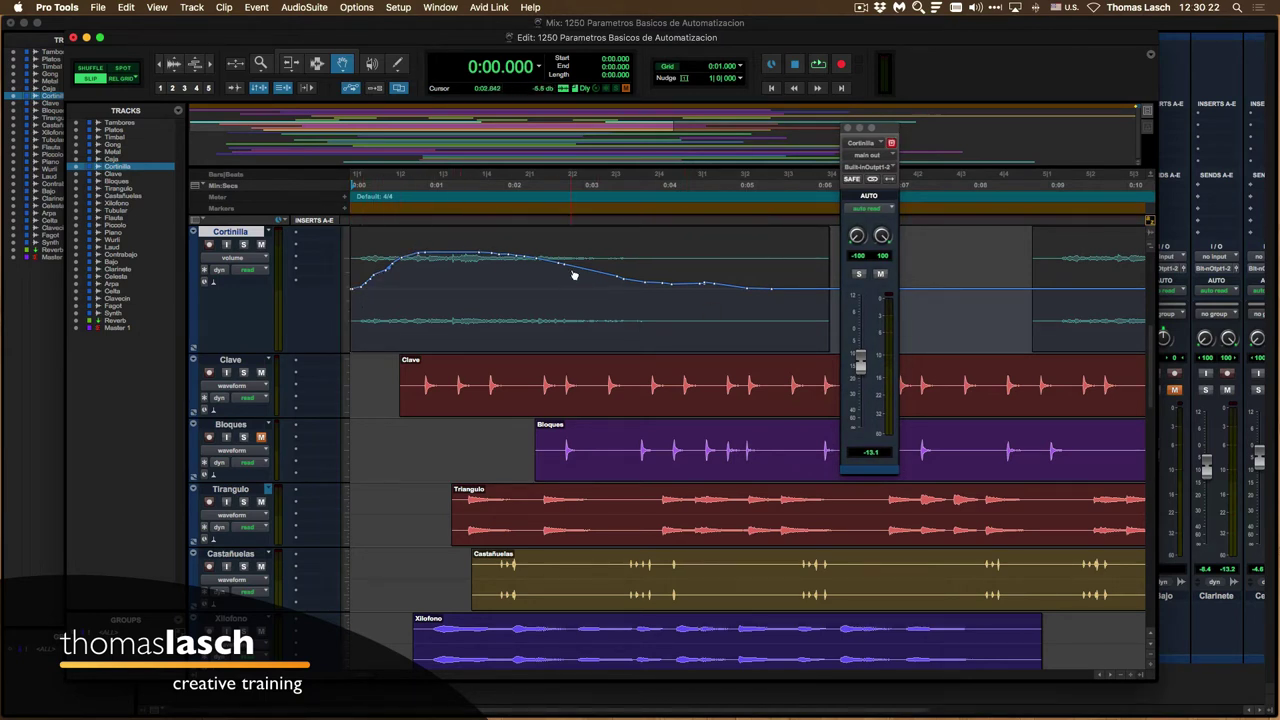
key(space)
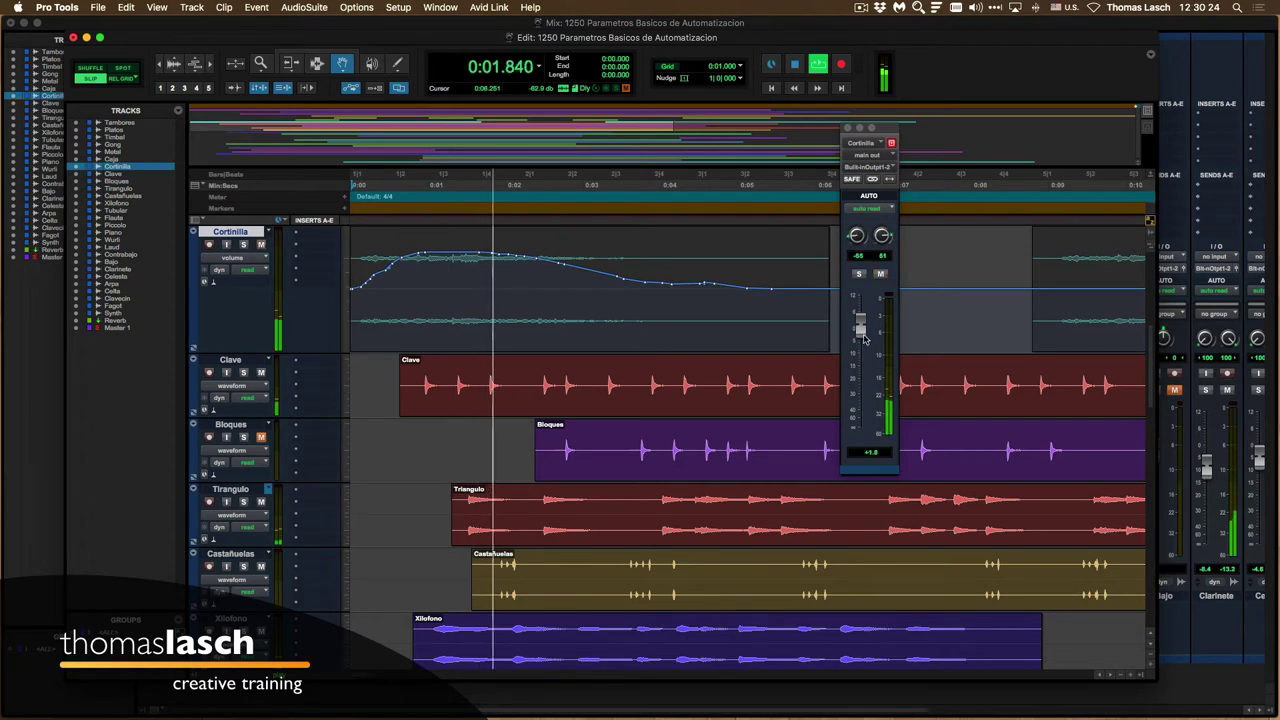
key(space)
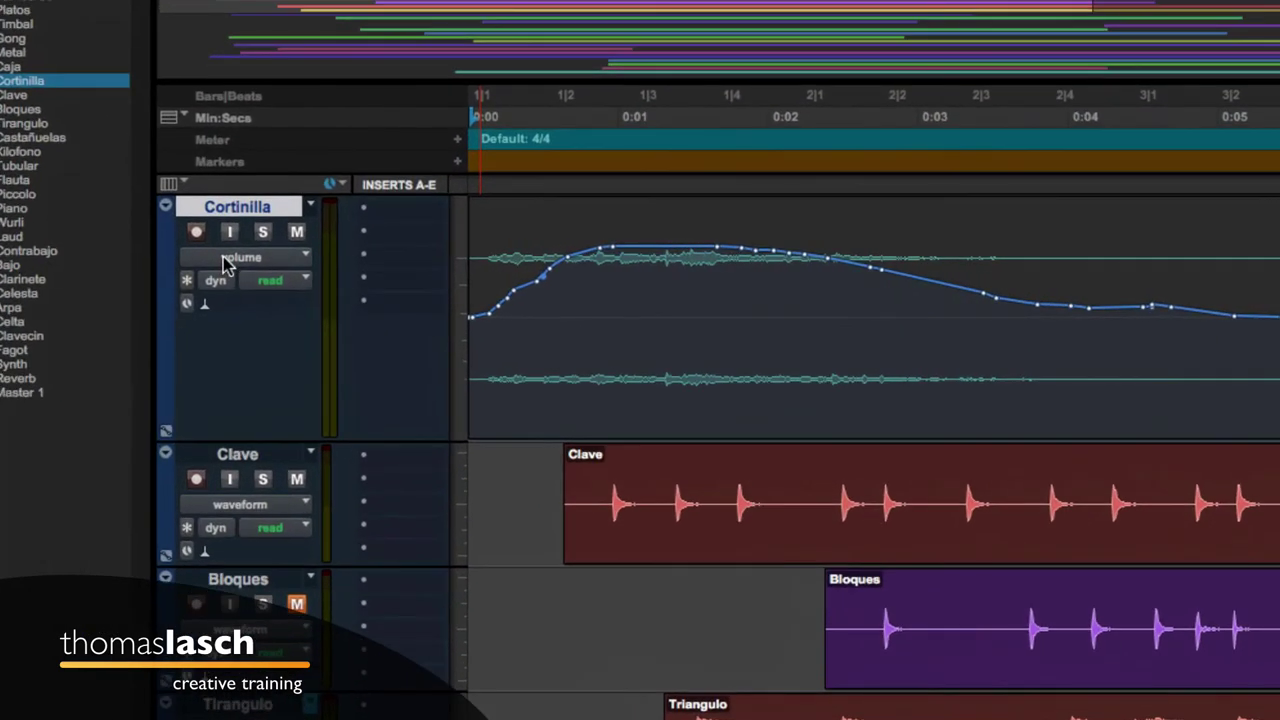
Delete the Cortinilla mute automation over the opening of its first clip and play back that passage
click(232, 257)
click(225, 302)
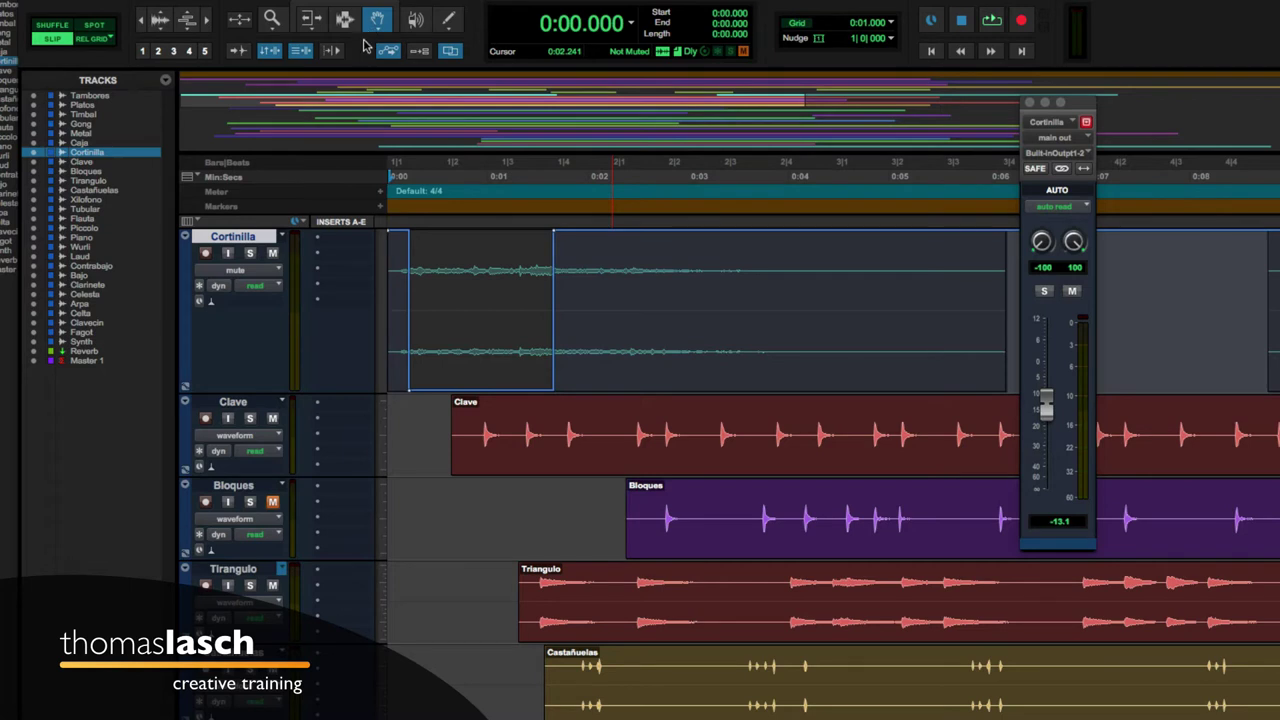
click(343, 19)
drag(578, 238, 395, 281)
click(395, 281)
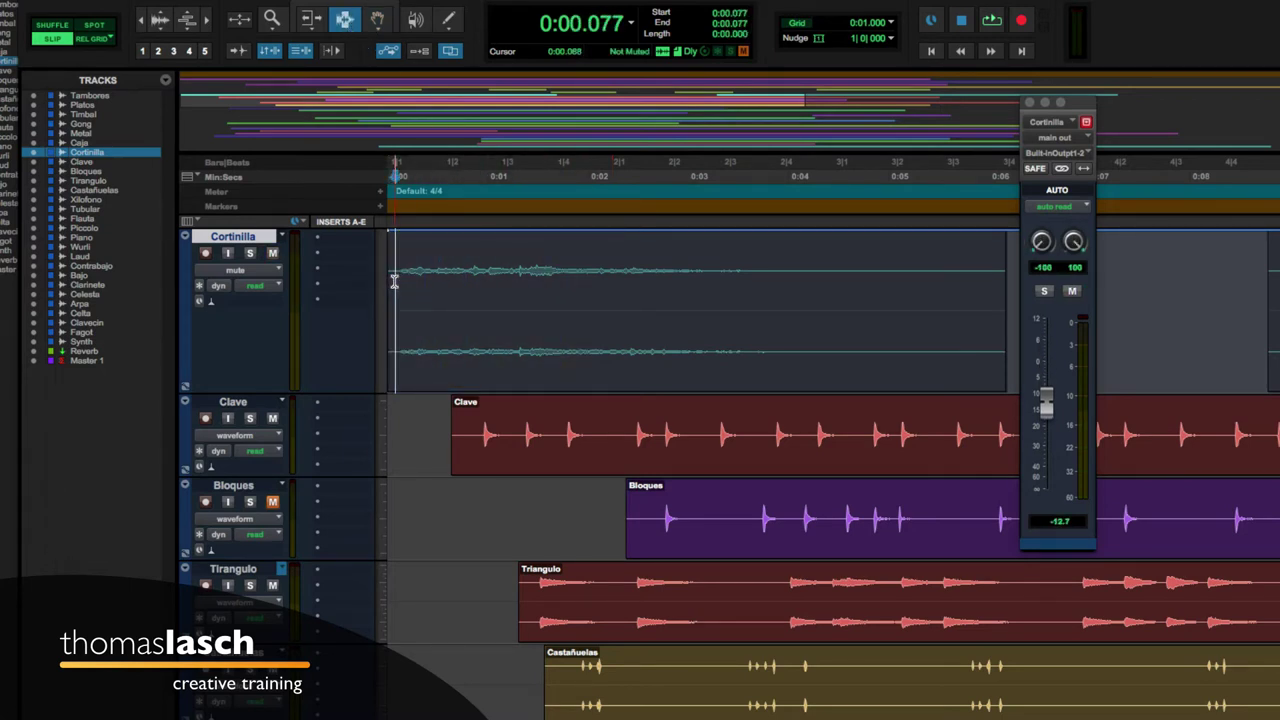
key(space)
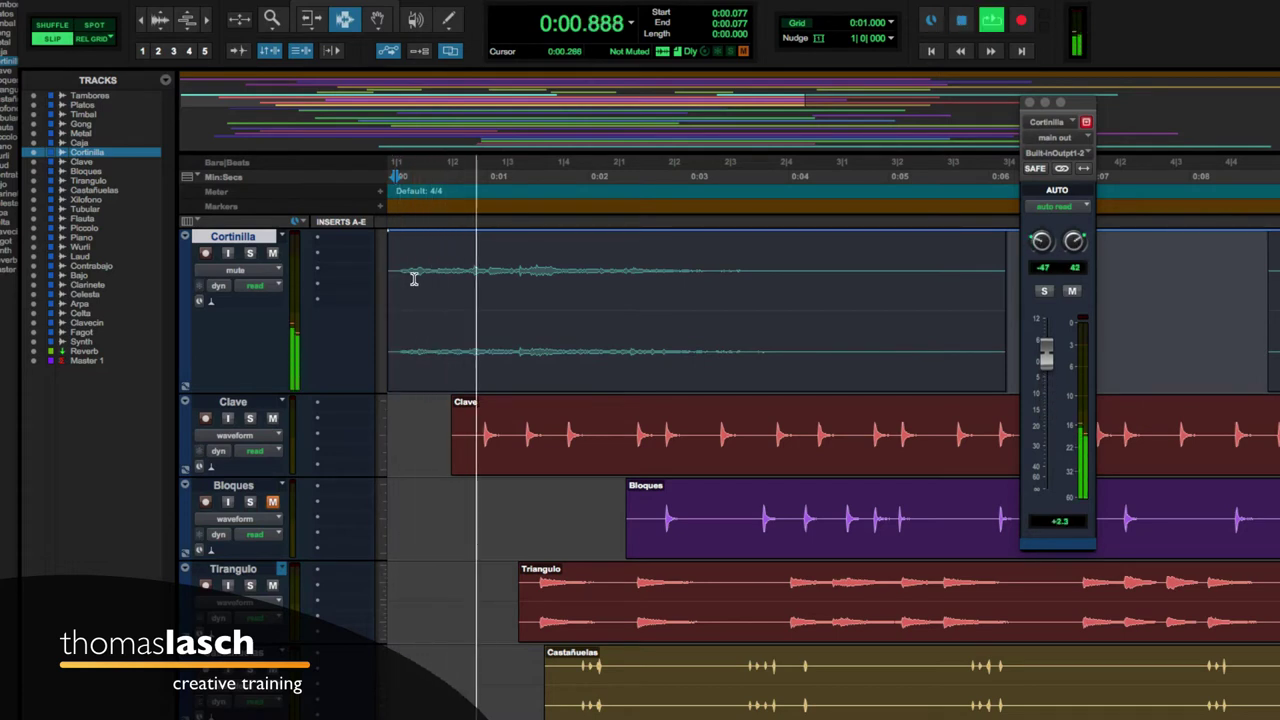
key(space)
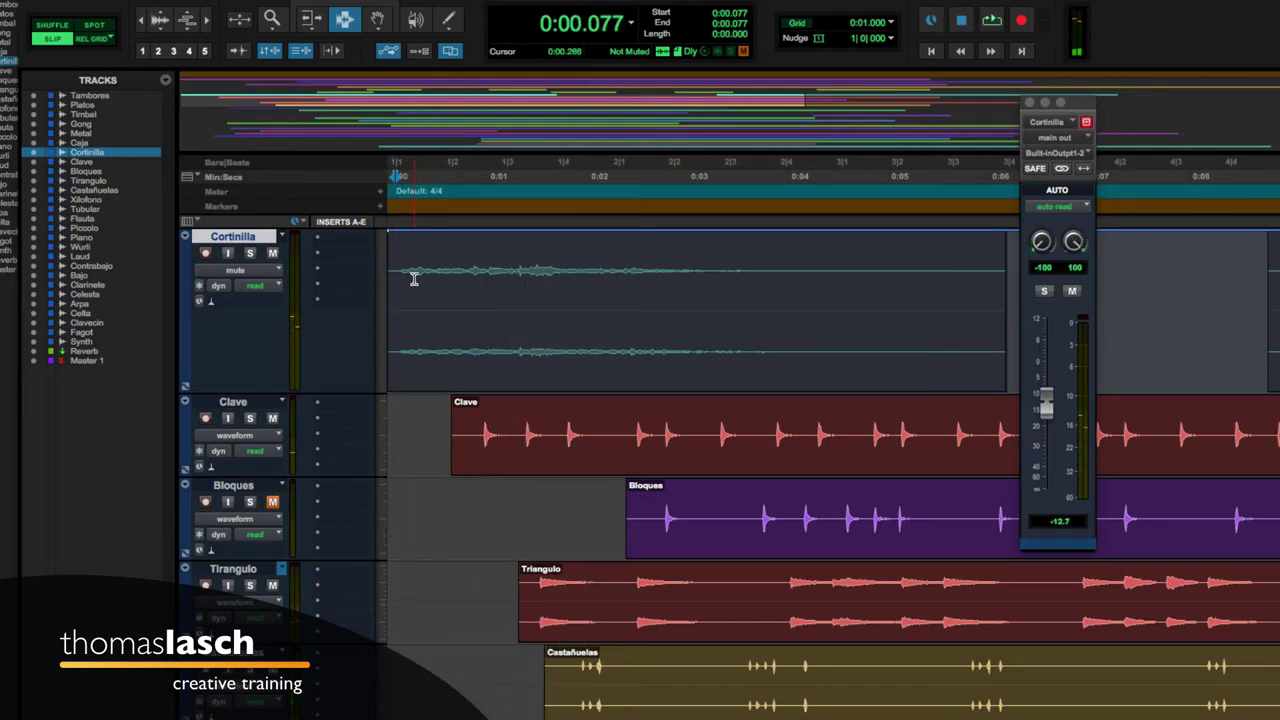
Display Cortinilla's pan left automation, audition it, and delete the curve over the first clip's opening
click(238, 274)
click(238, 287)
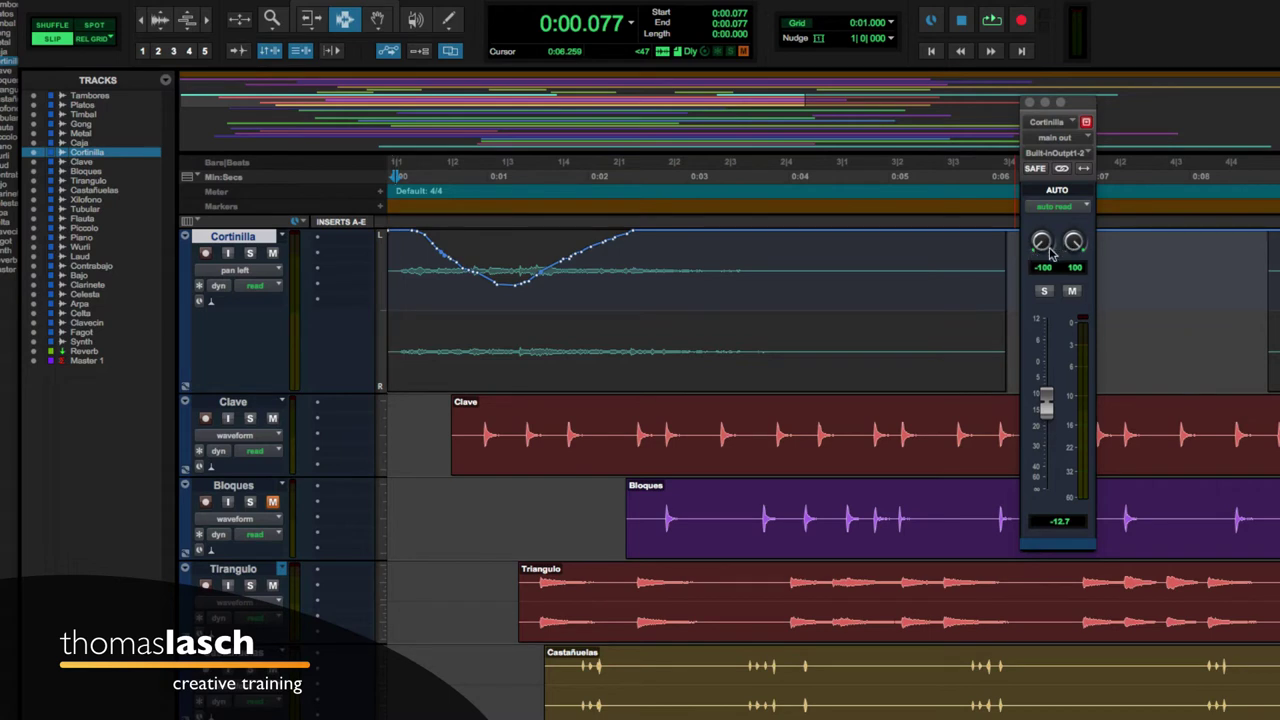
key(space)
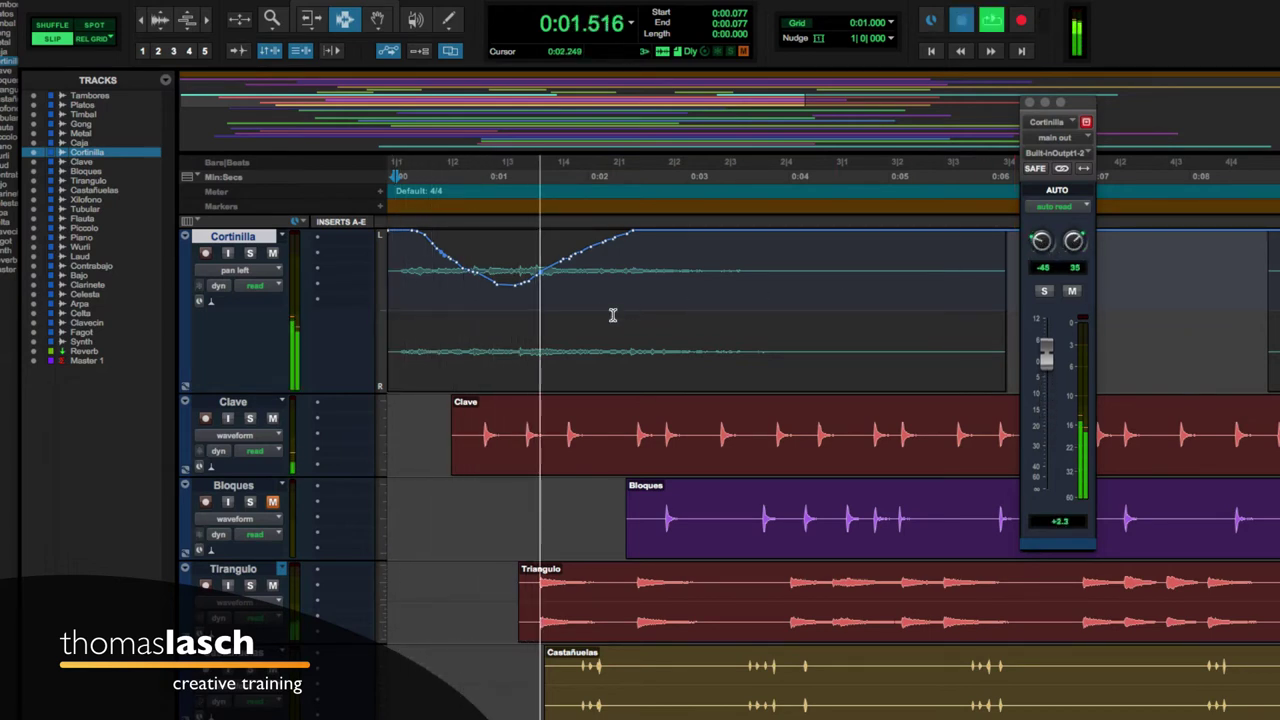
key(space)
drag(662, 275, 392, 296)
key(Delete)
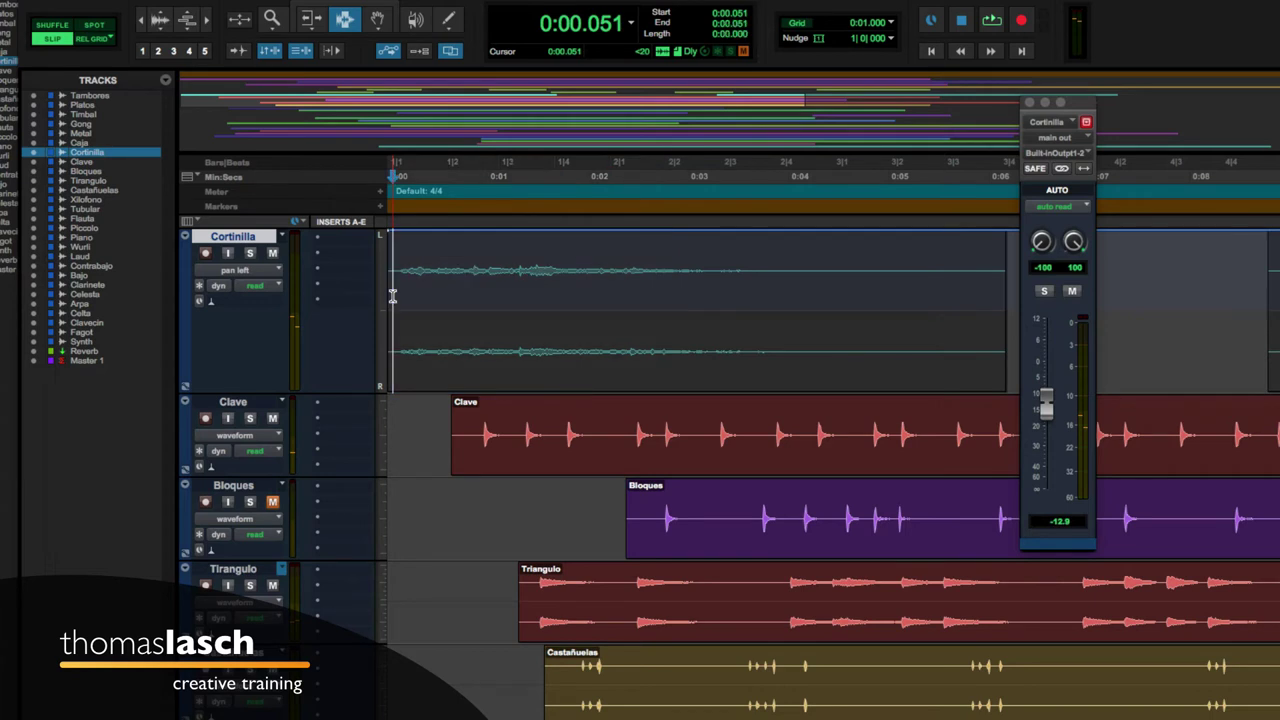
Display Cortinilla's pan right automation and examine its curve over the first clip
click(235, 270)
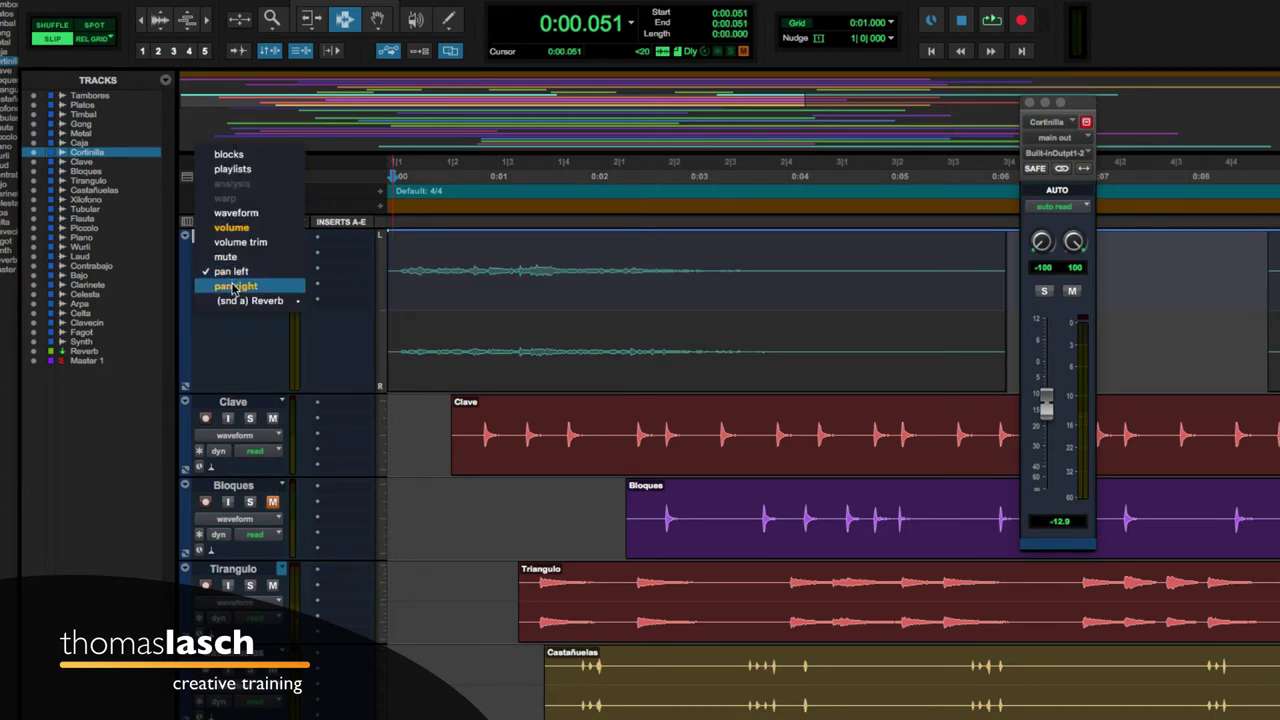
click(235, 287)
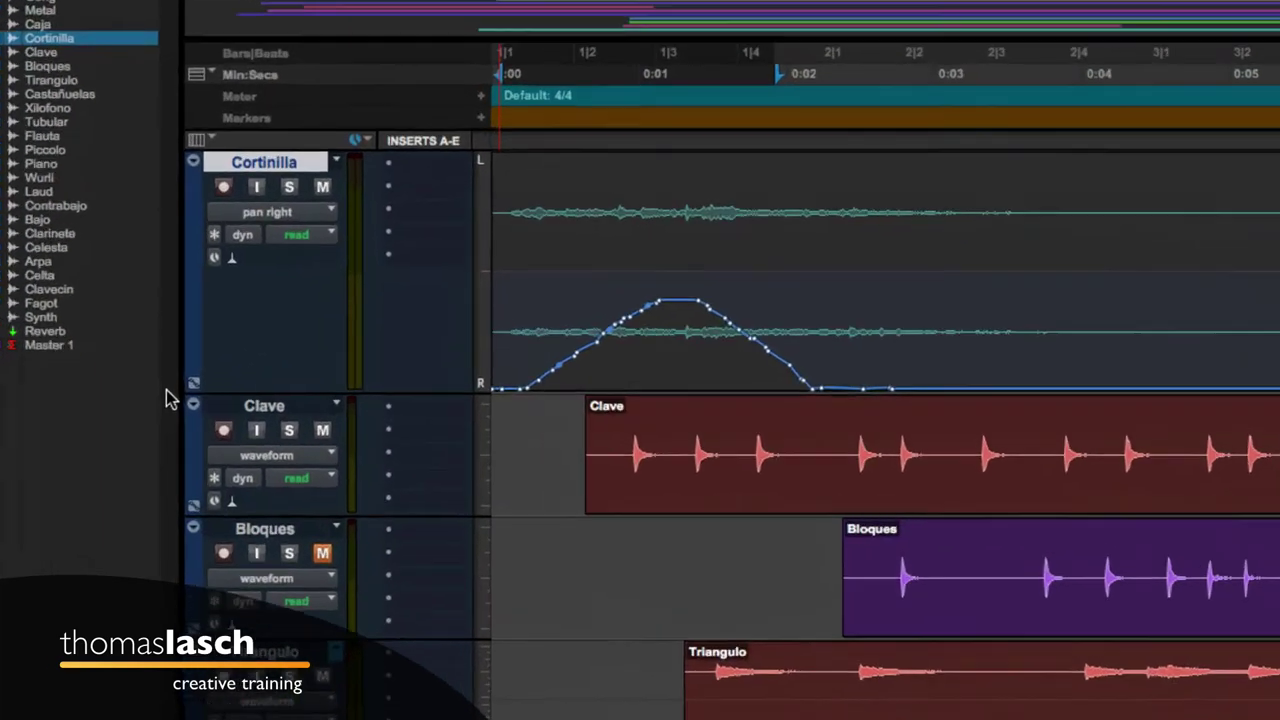
scroll(180, 395, down, 10)
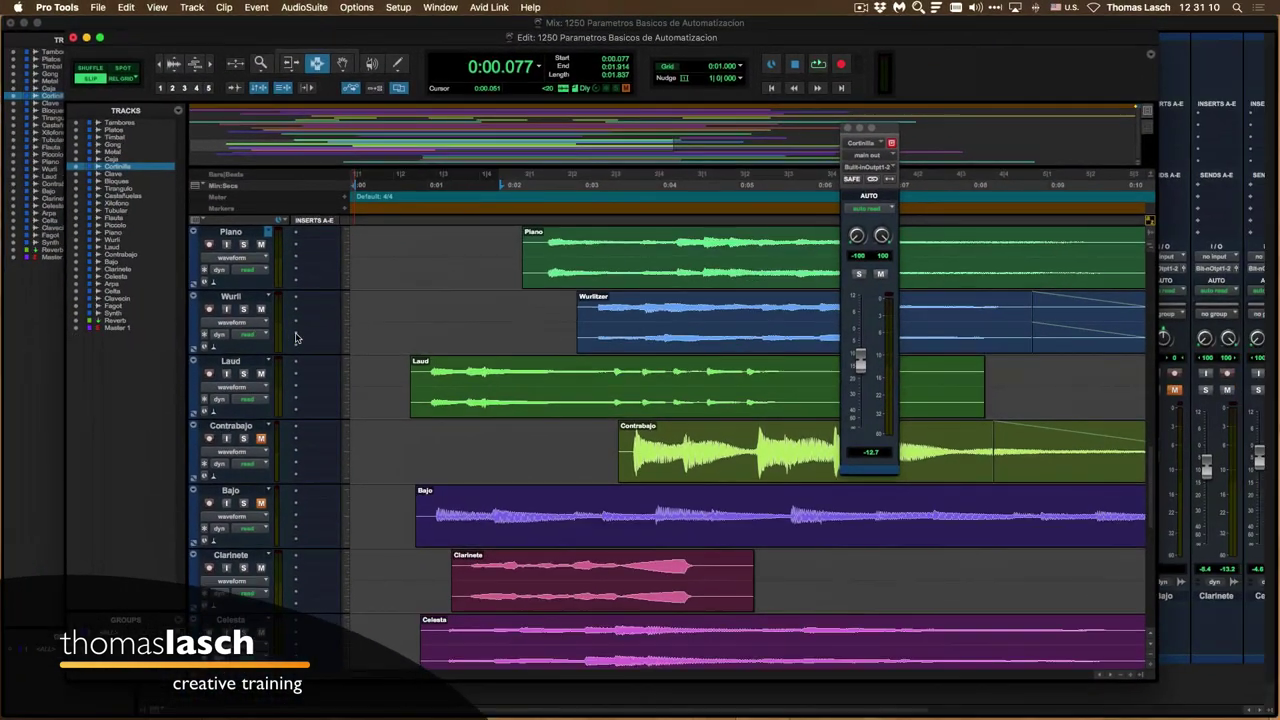
scroll(345, 338, up, 15)
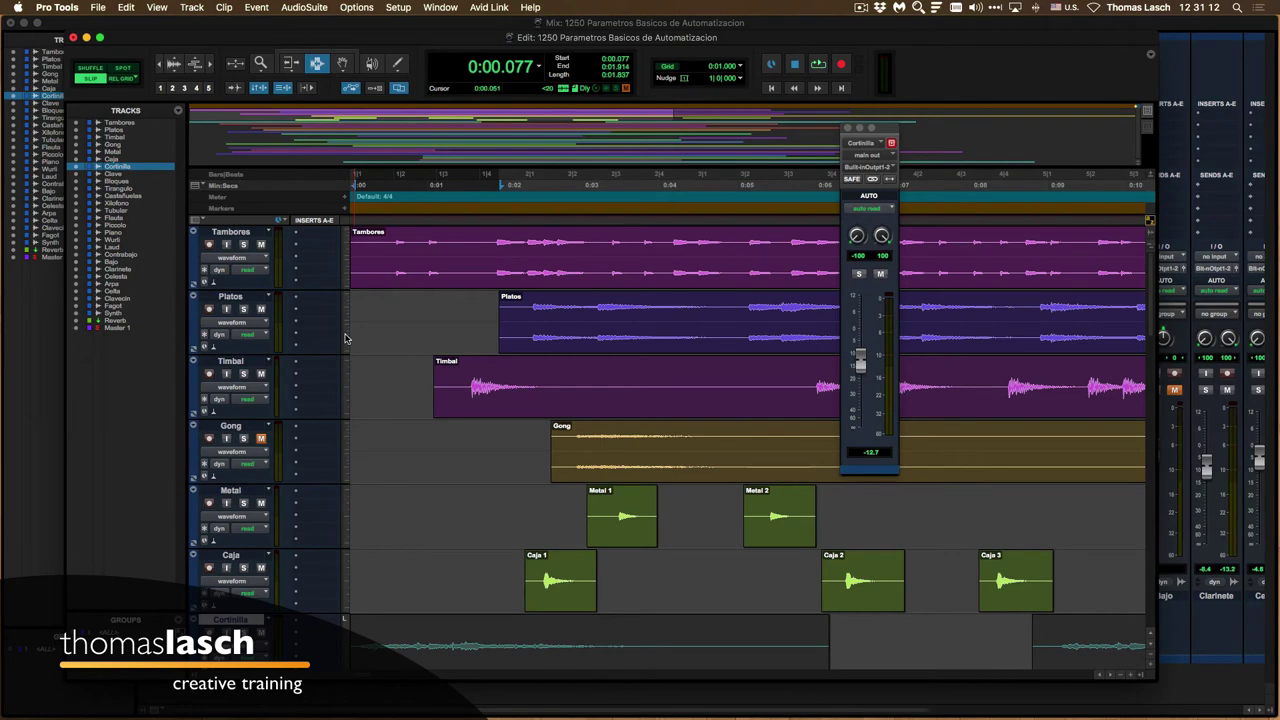
scroll(545, 398, down, 8)
scroll(545, 398, up, 3)
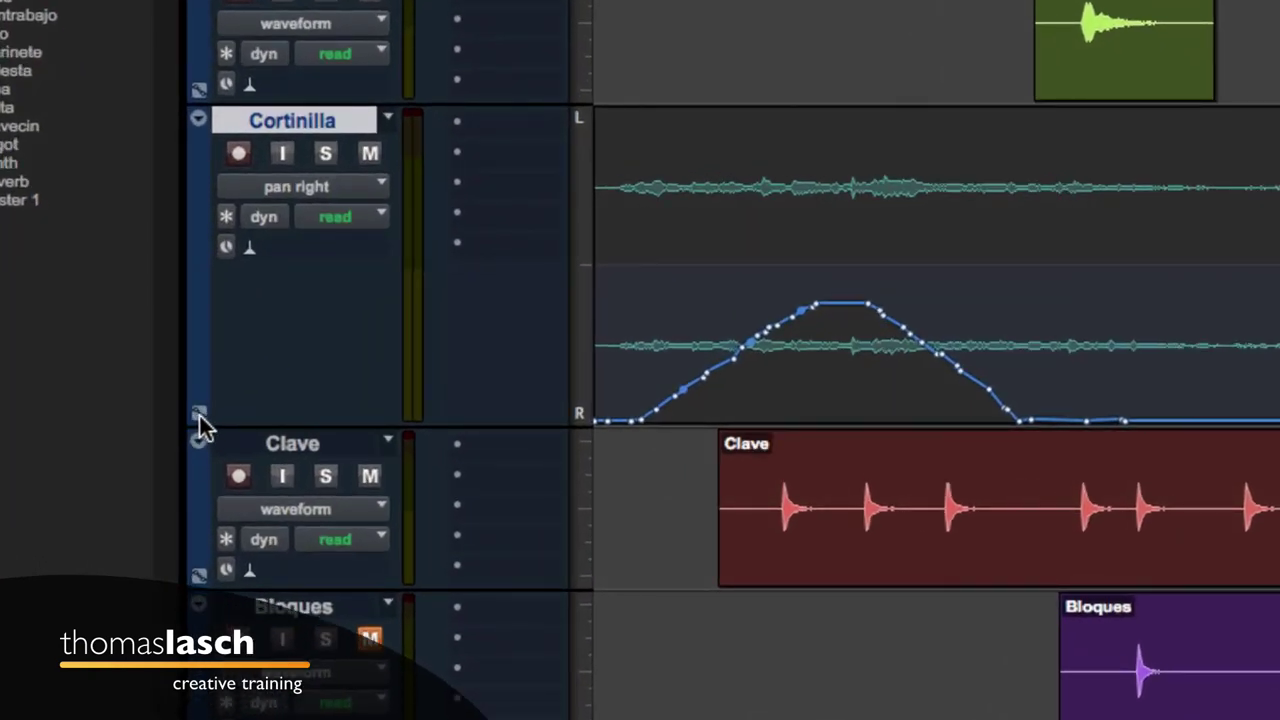
Show the automation lanes beneath Cortinilla and set the main track view to waveform
click(198, 414)
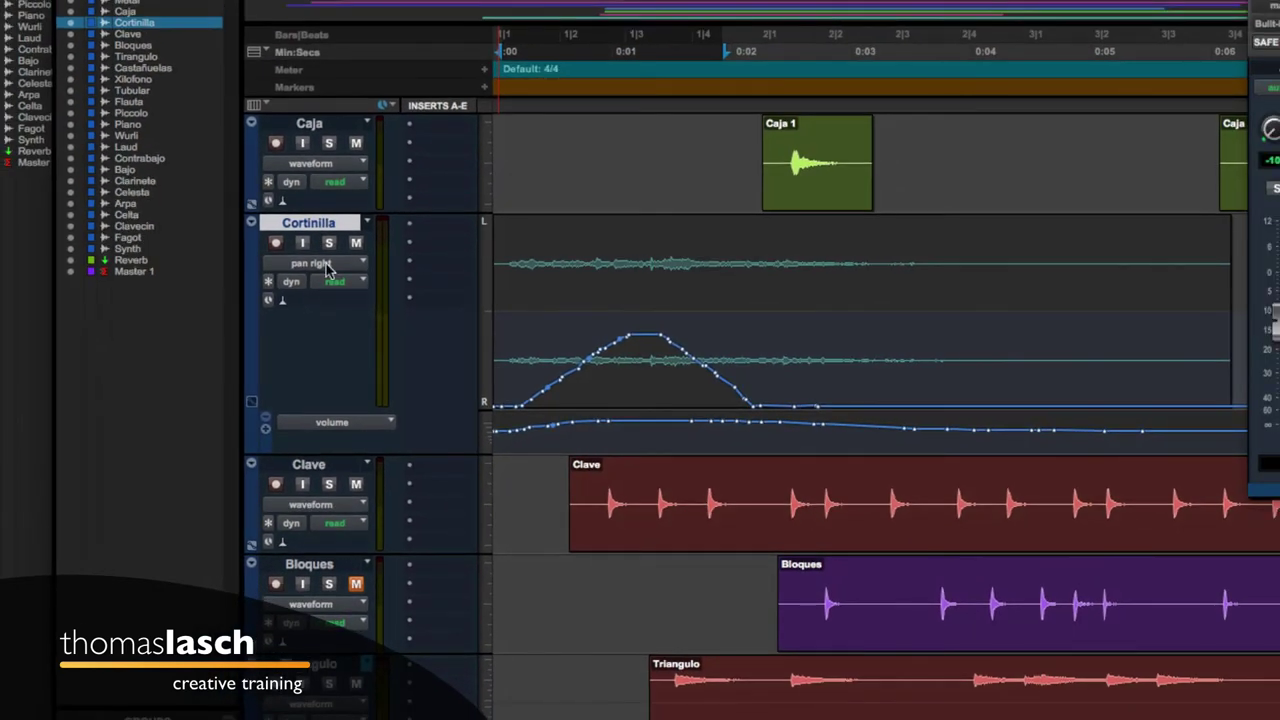
click(327, 265)
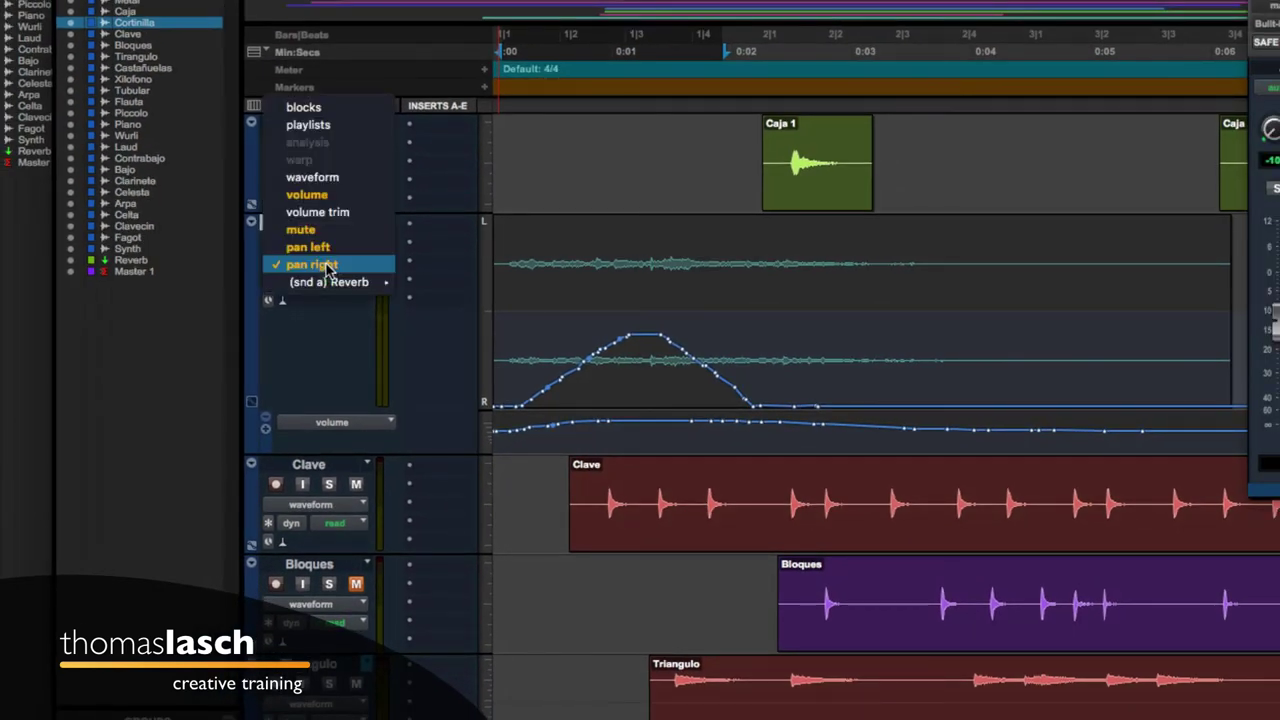
click(310, 177)
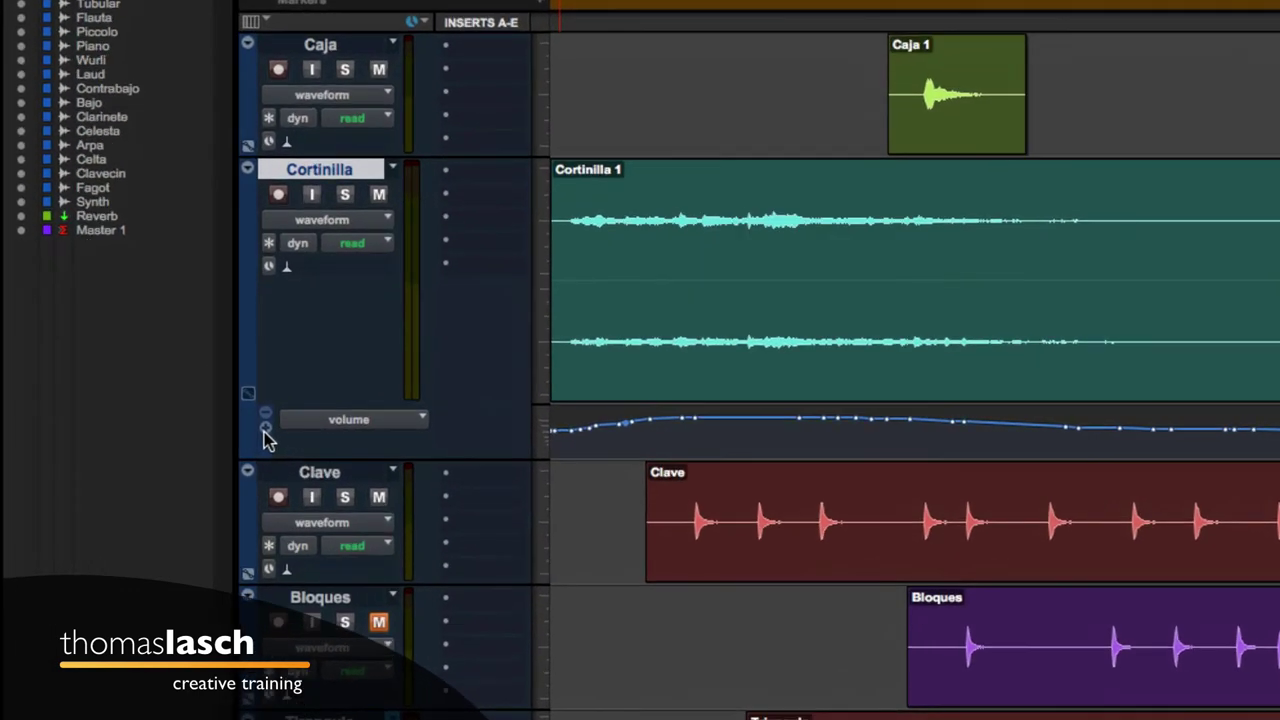
Add lanes for mute, pan and Reverb send level below Cortinilla's volume lane
click(264, 431)
click(307, 466)
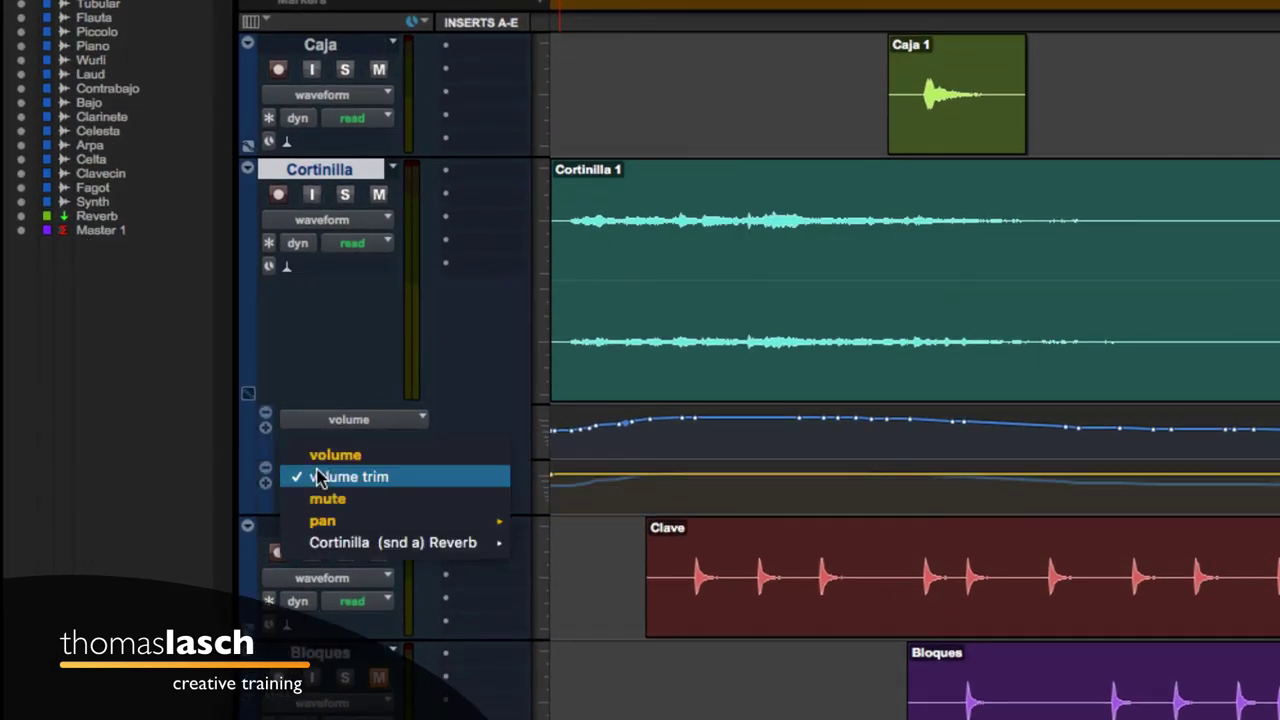
click(325, 500)
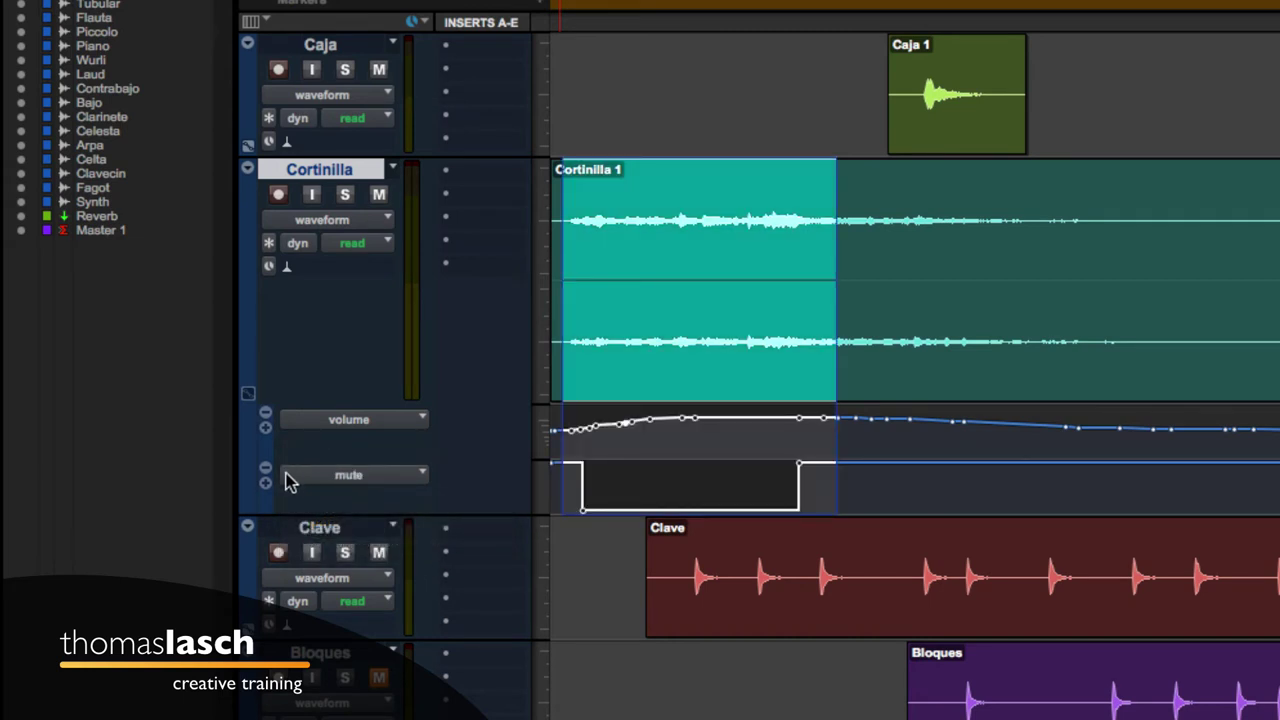
click(266, 484)
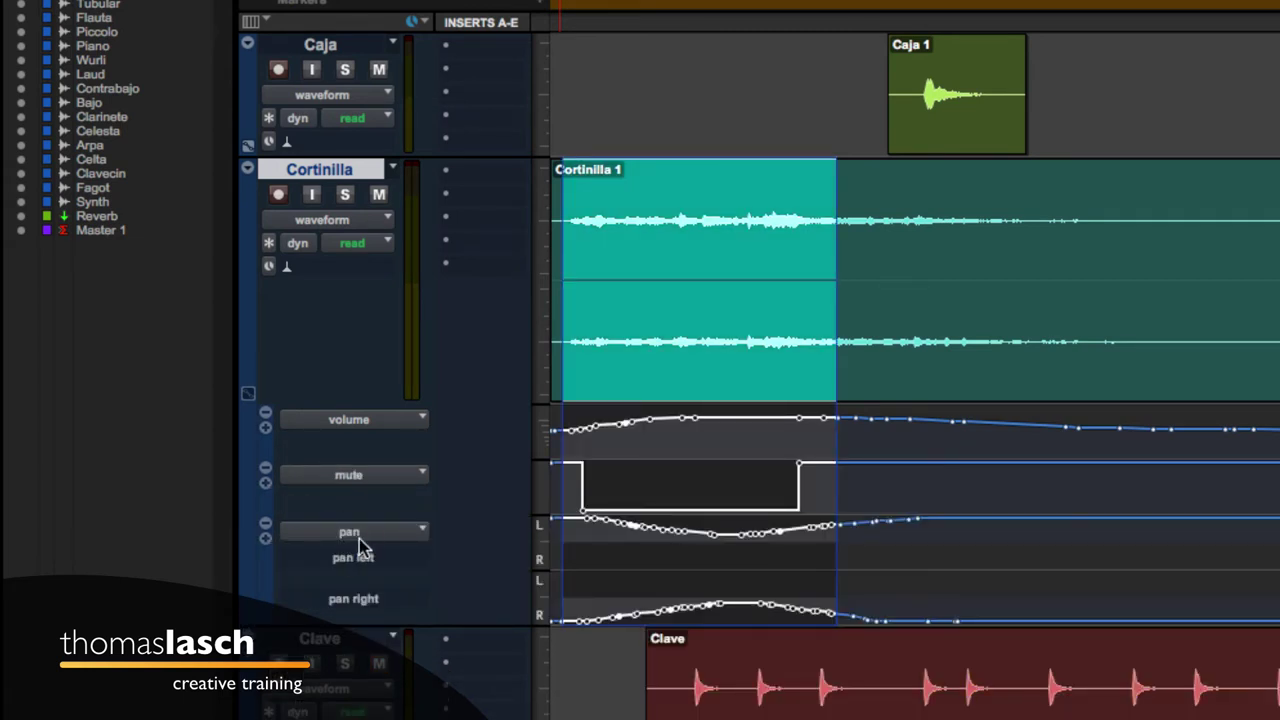
click(265, 538)
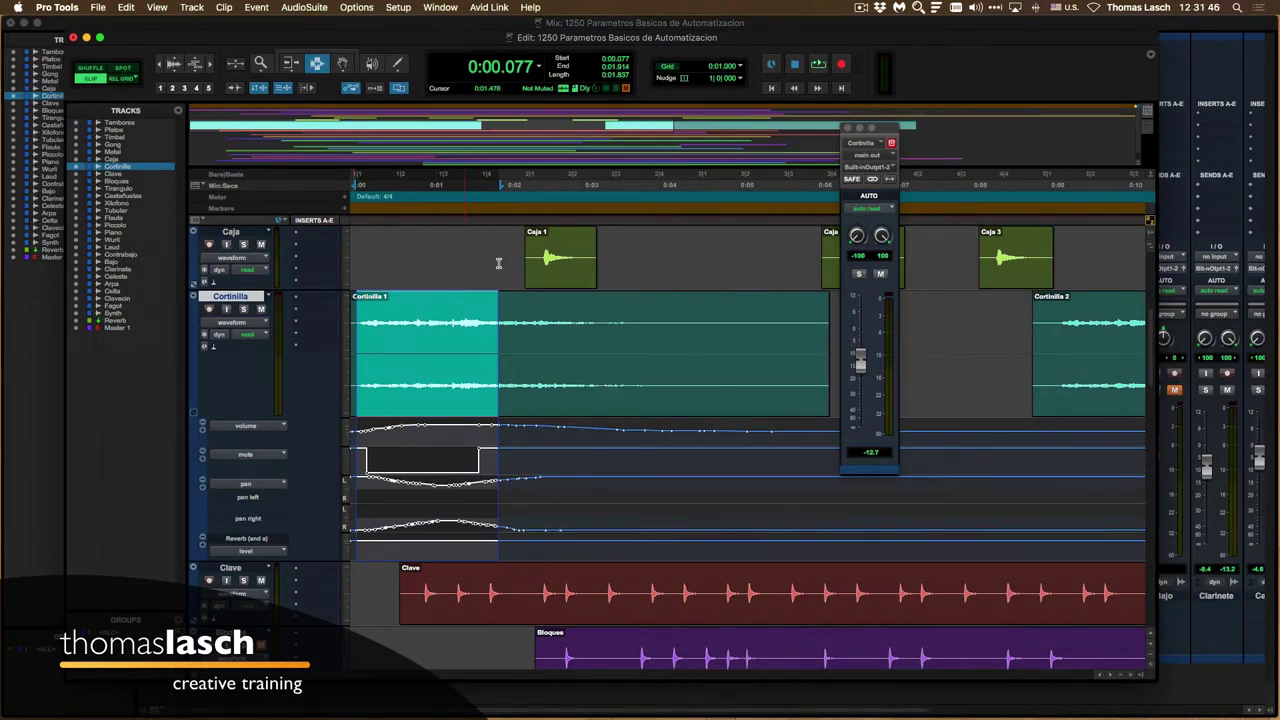
Place the cursor within Cortinilla's muted passage in the mute lane and play back the session to follow the mute automation
click(428, 459)
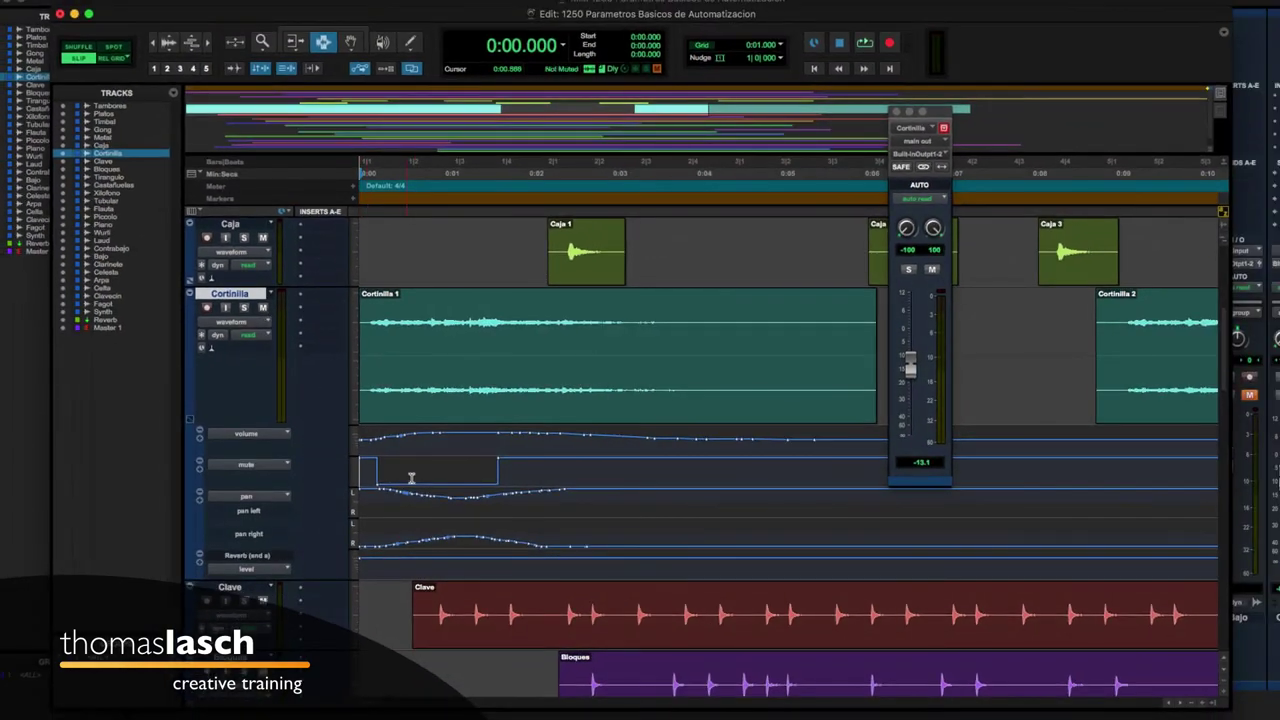
click(391, 466)
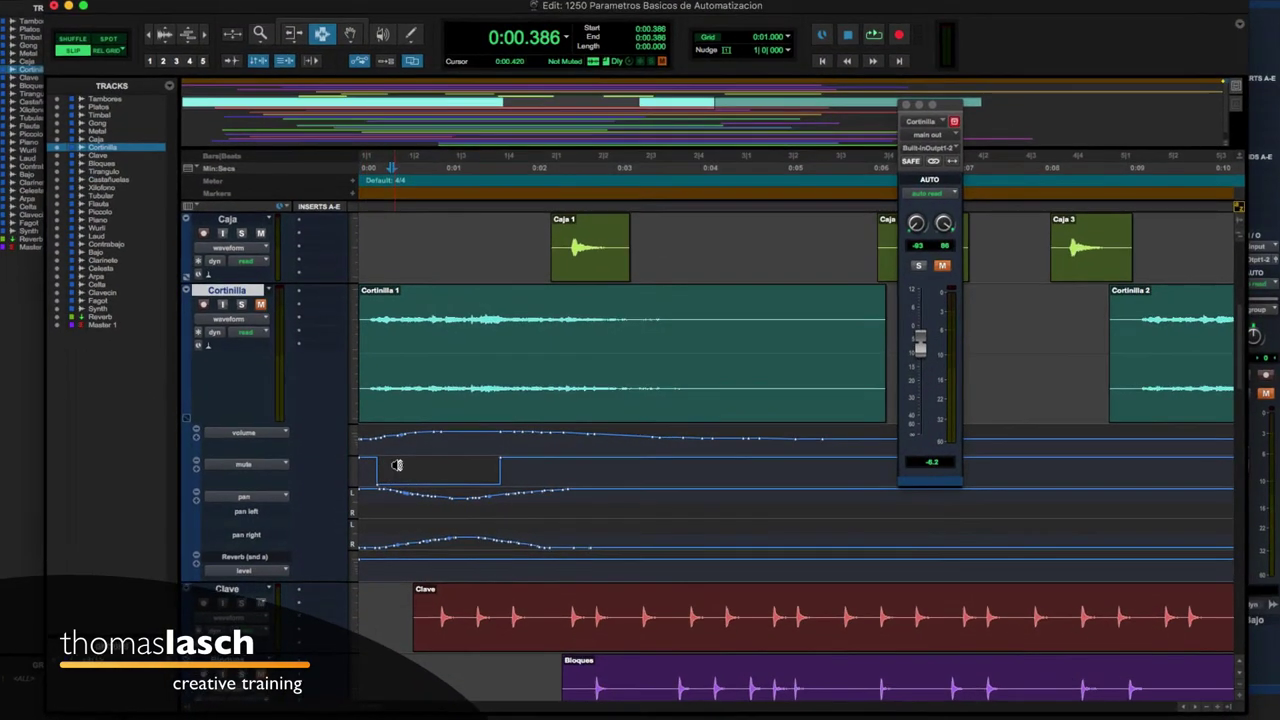
scroll(394, 464, down, 10)
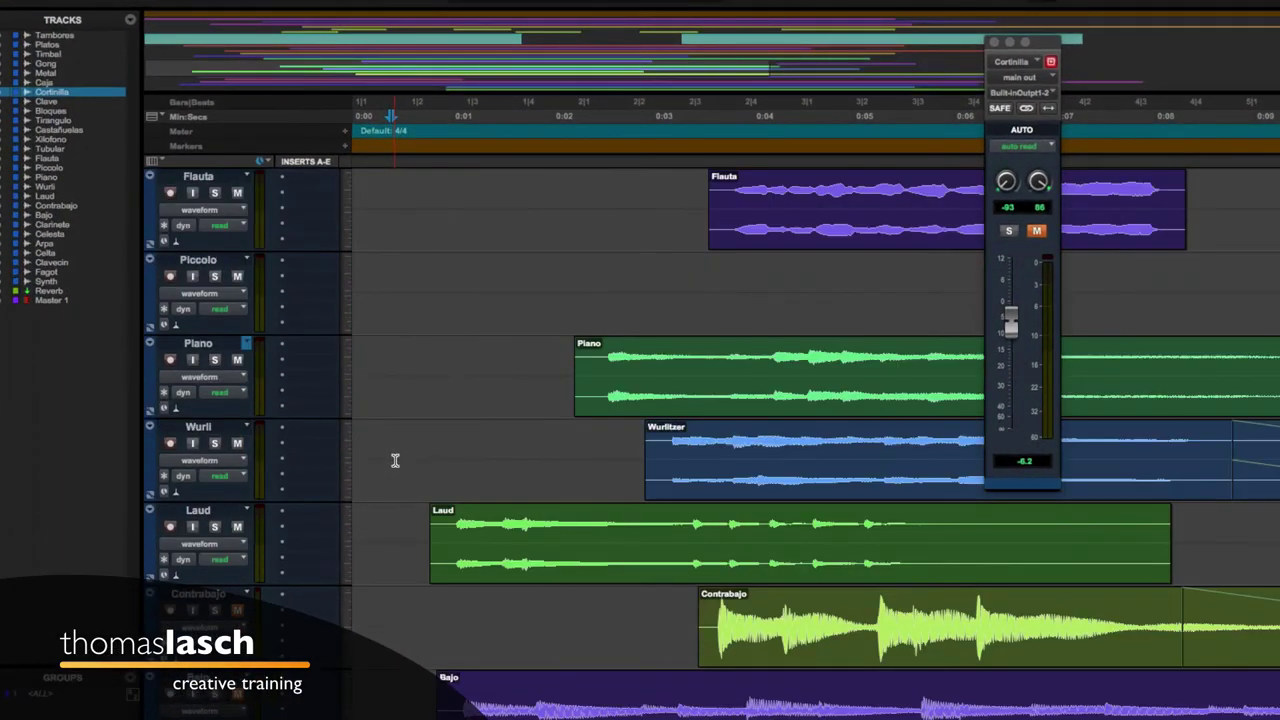
scroll(395, 460, up, 10)
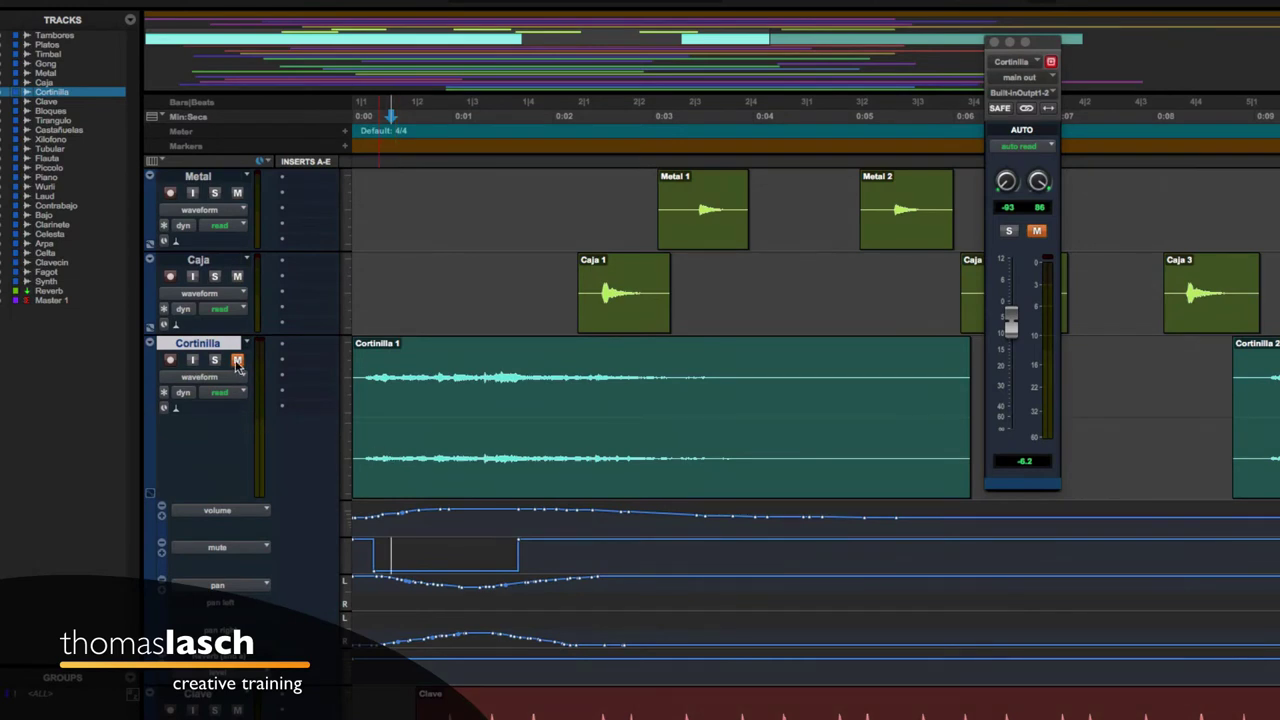
key(space)
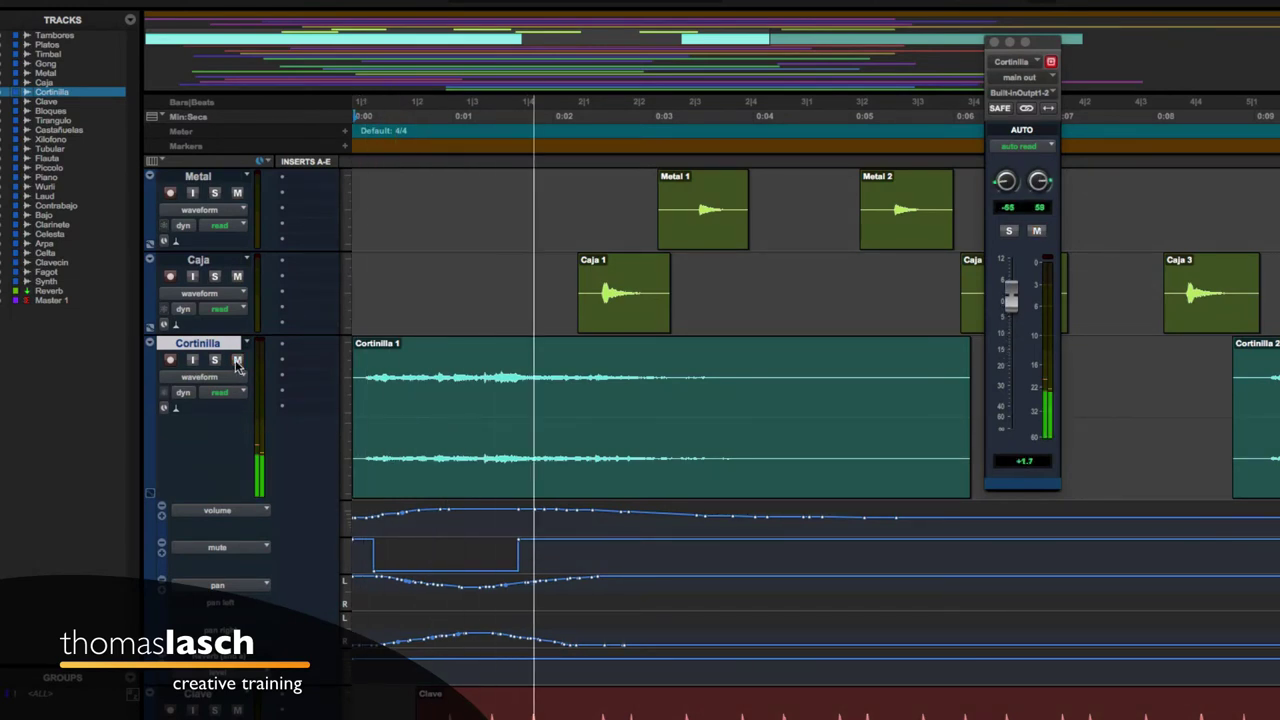
key(space)
Delete the mute, pan left and pan right automation over the opening of Cortinilla's first clip in their lanes
drag(554, 558, 350, 555)
key(Delete)
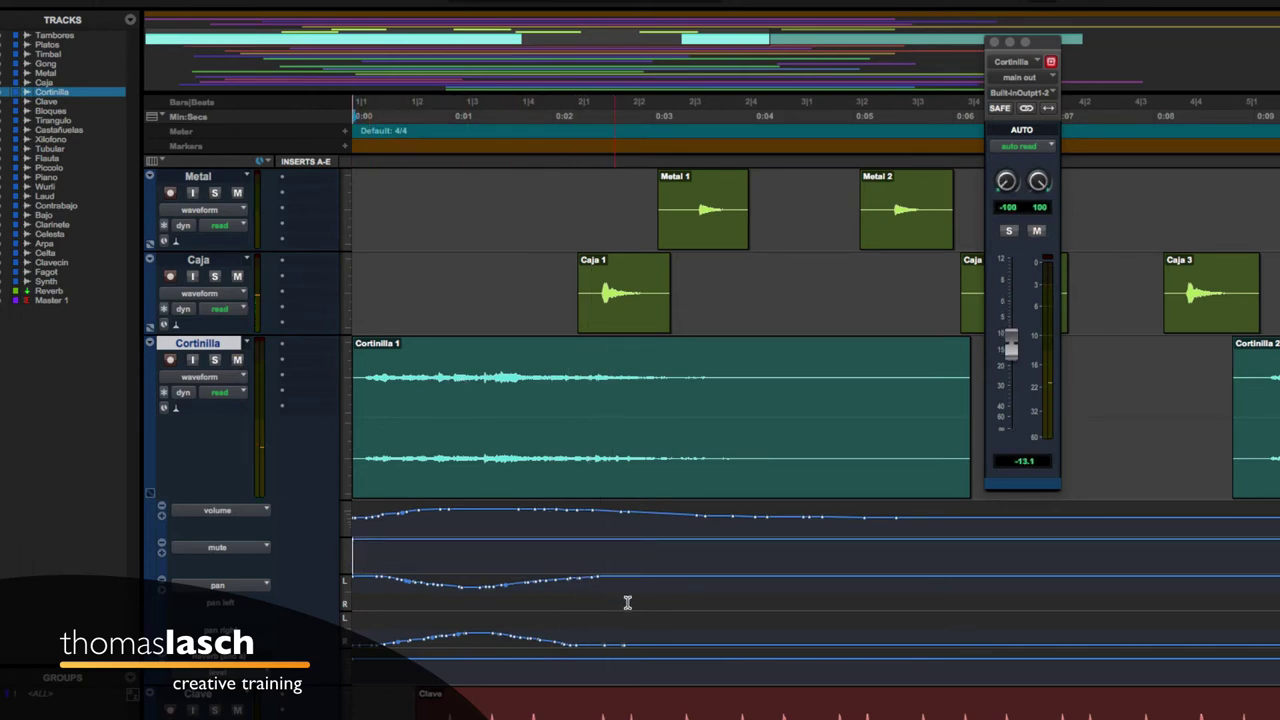
drag(627, 602, 352, 595)
key(Delete)
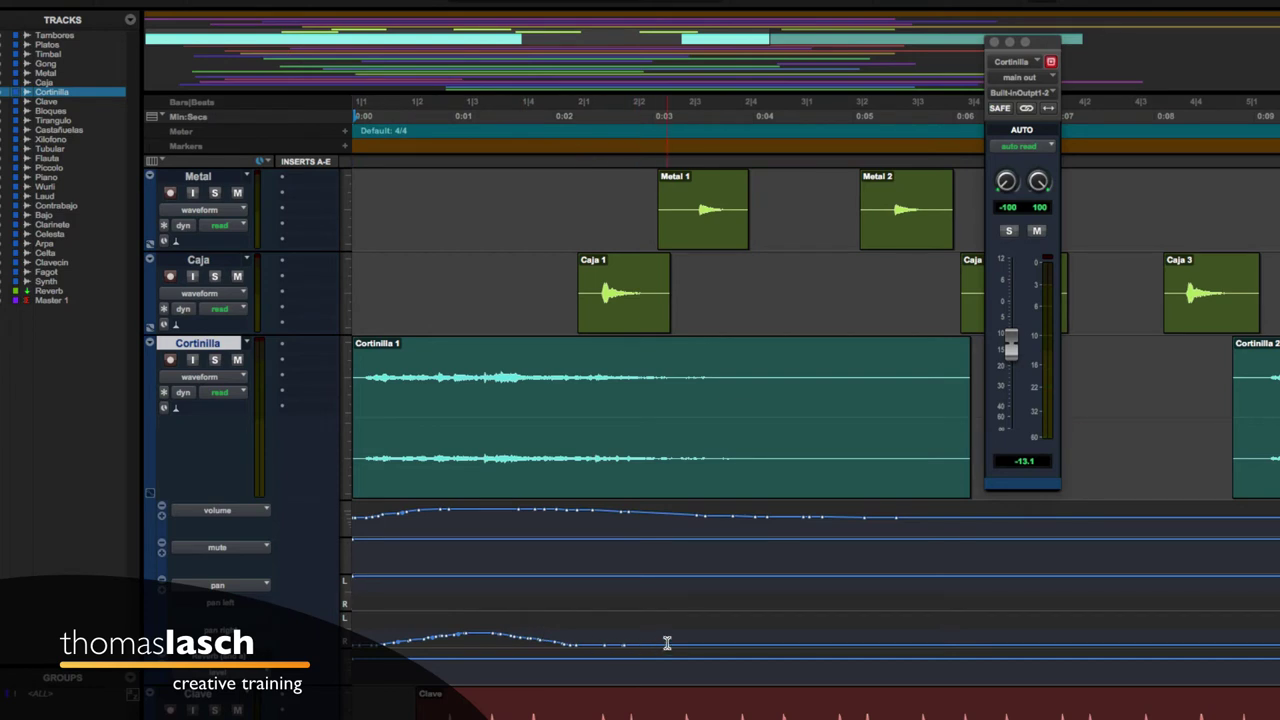
drag(667, 643, 341, 641)
key(Delete)
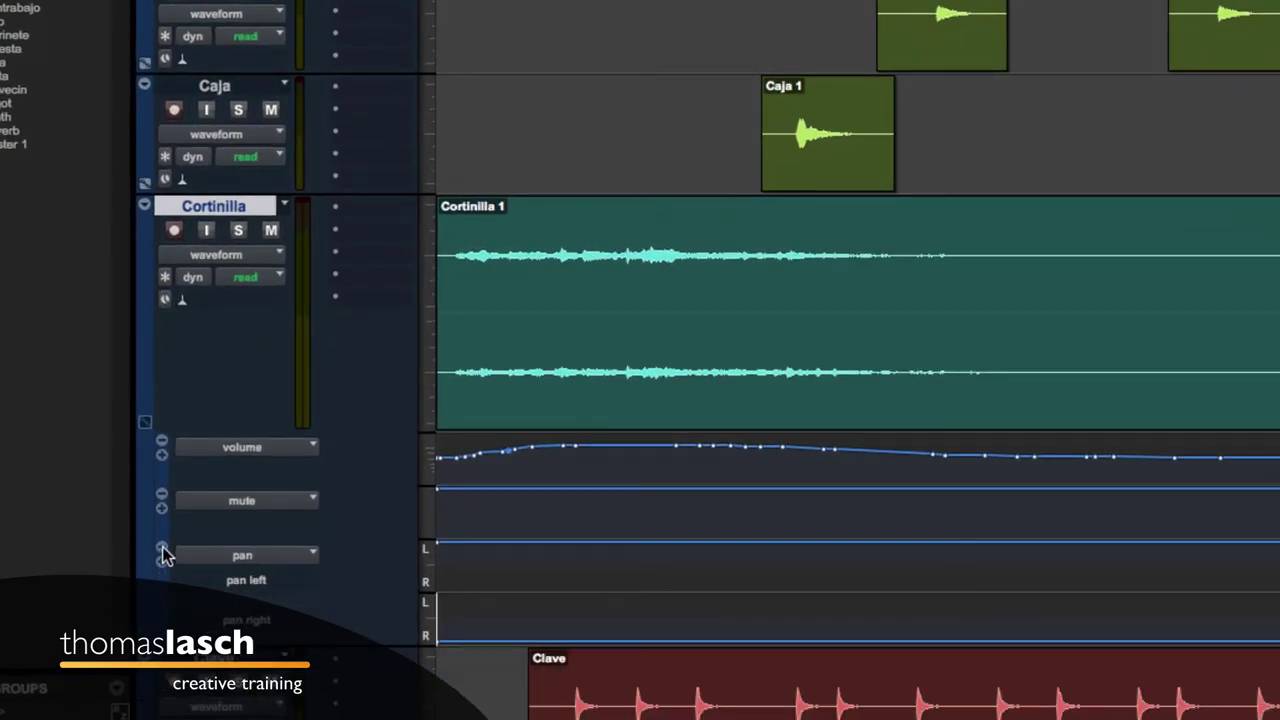
Remove the pan and mute lanes beneath Cortinilla and make the remaining volume lane taller
click(161, 549)
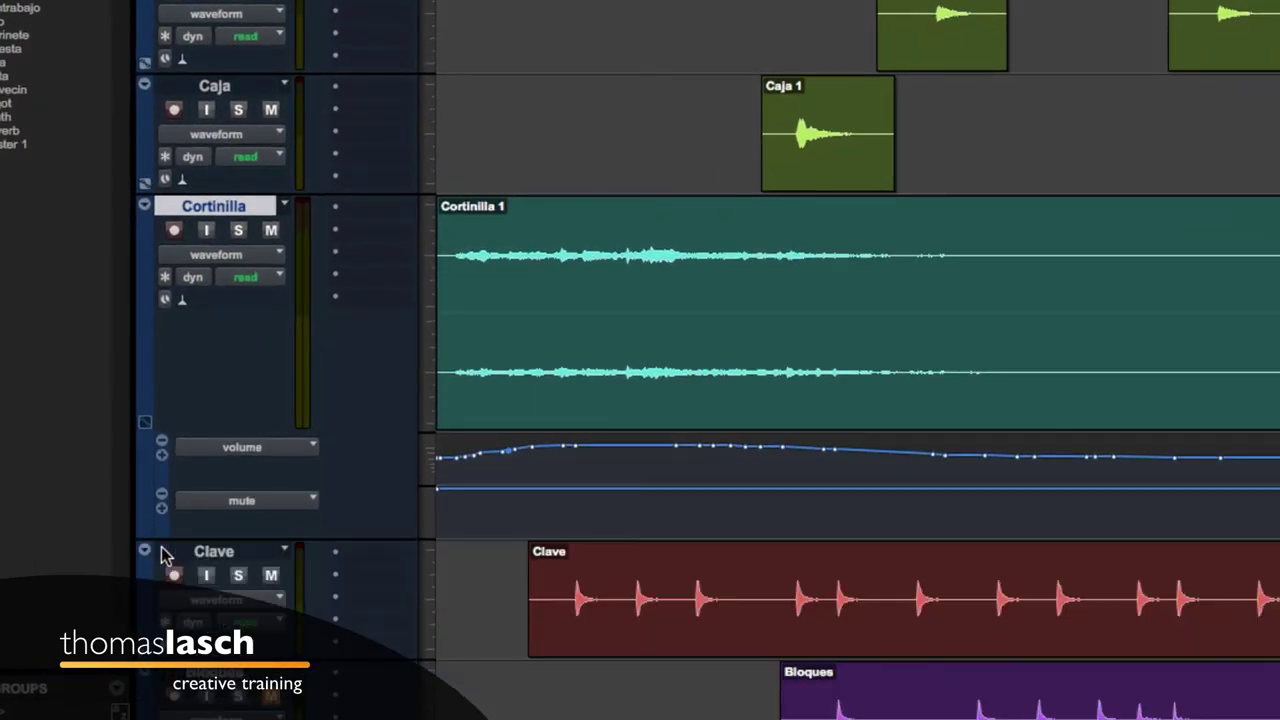
click(162, 498)
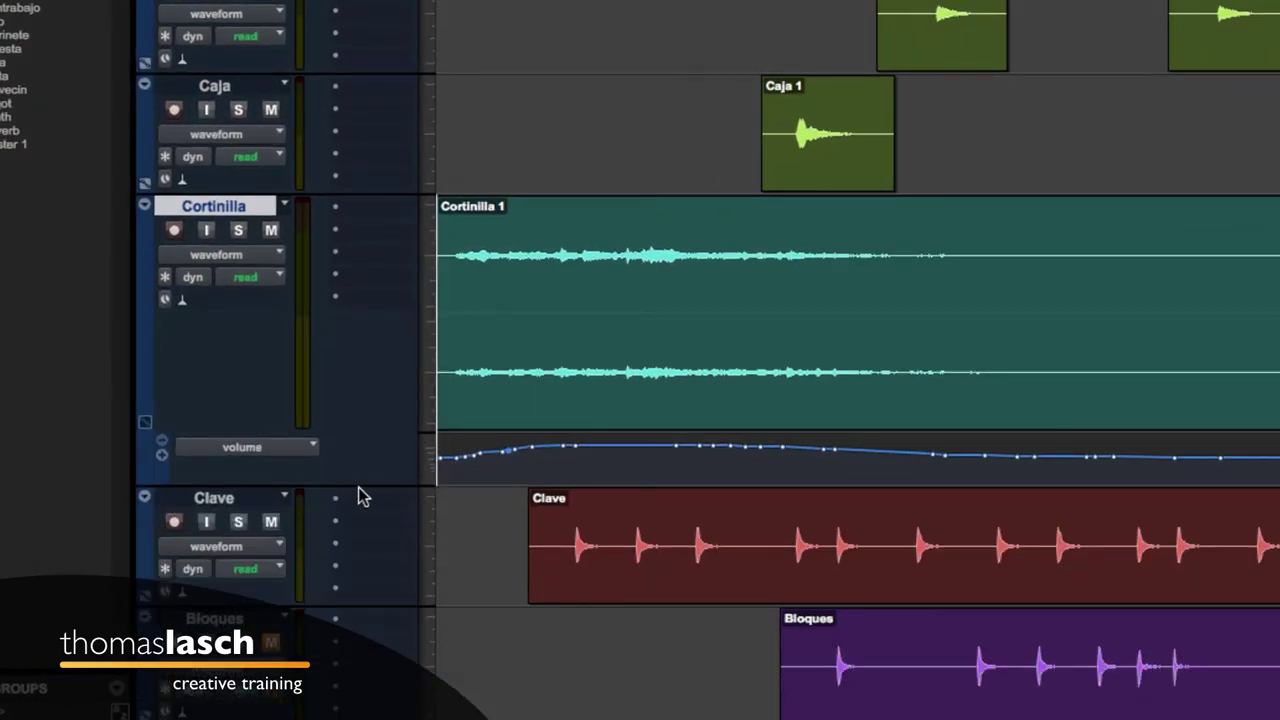
drag(354, 483, 352, 520)
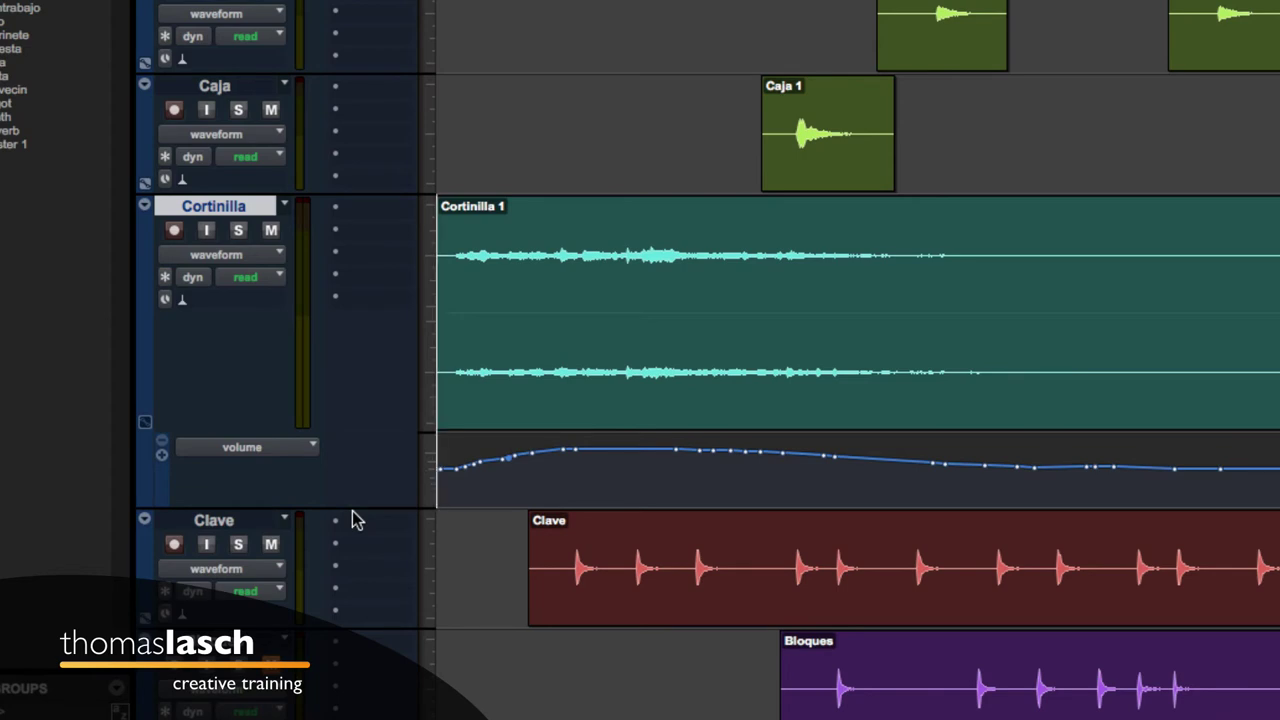
Hide Cortinilla's automation lane, then switch the track view to volume and back to waveform
click(146, 425)
click(223, 254)
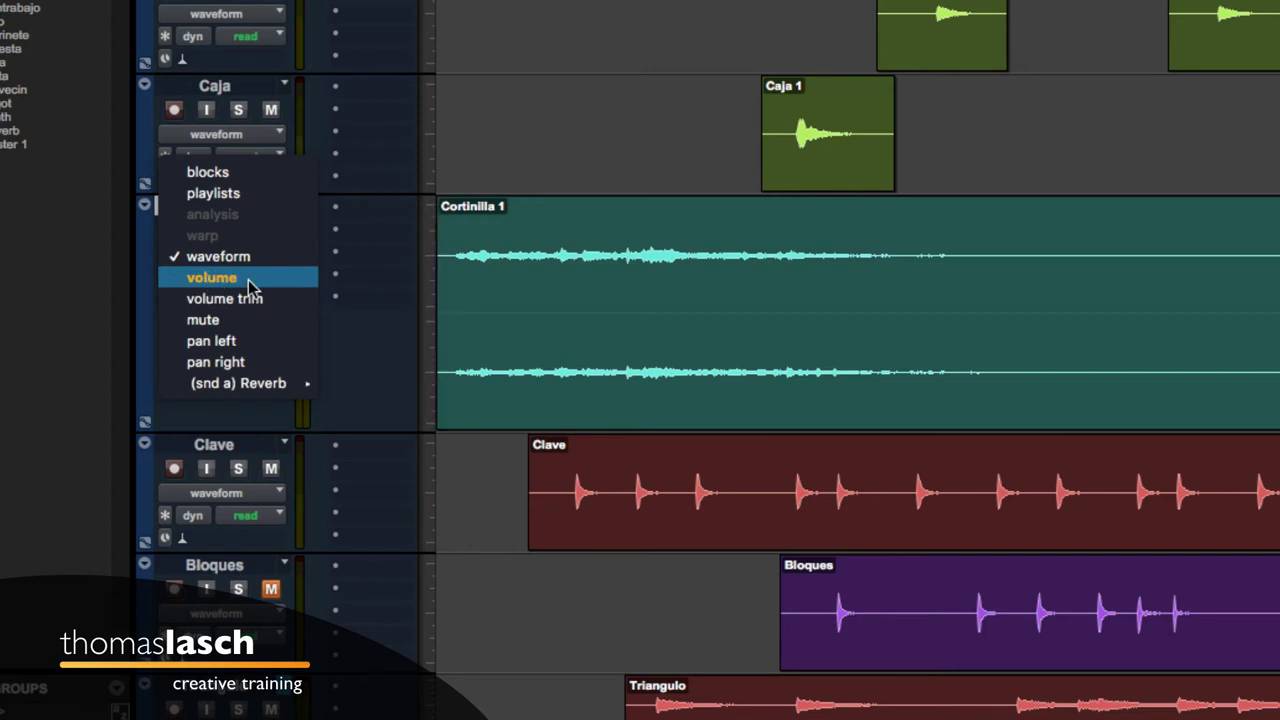
click(231, 284)
click(228, 256)
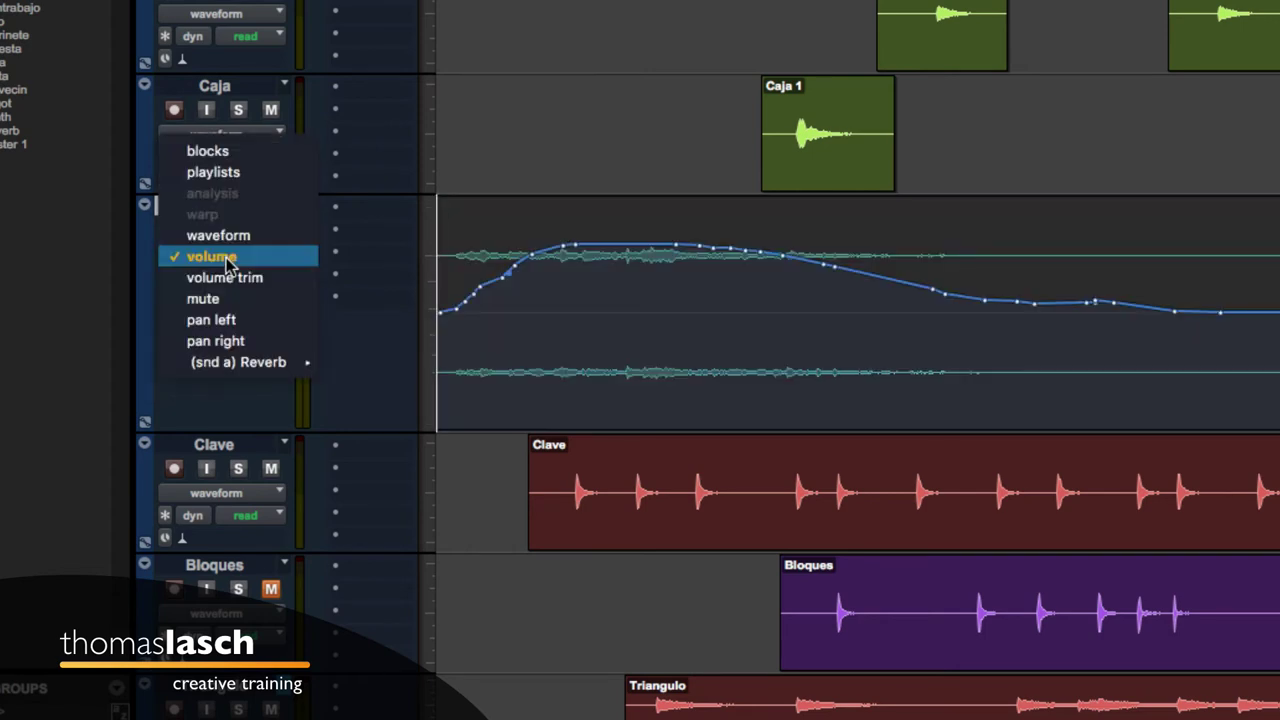
click(225, 238)
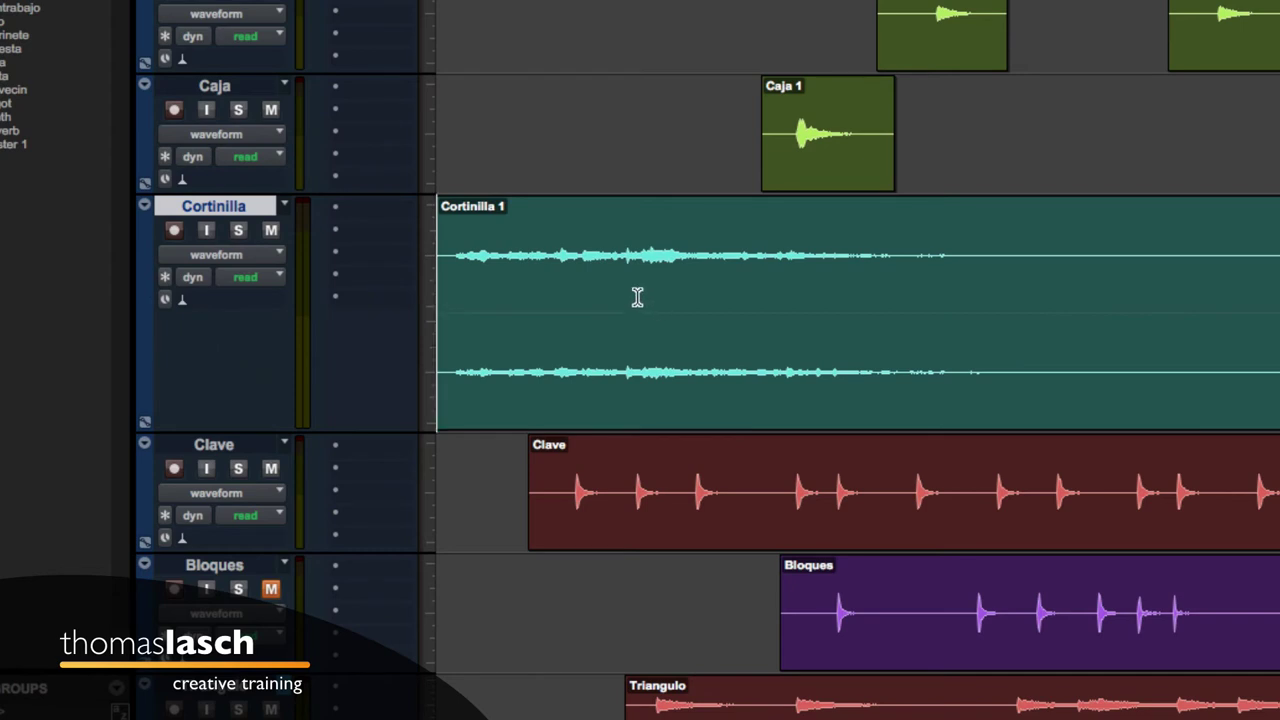
Reopen Cortinilla's volume lane, select a section of its curve over the first clip, and hide the lane again
click(145, 423)
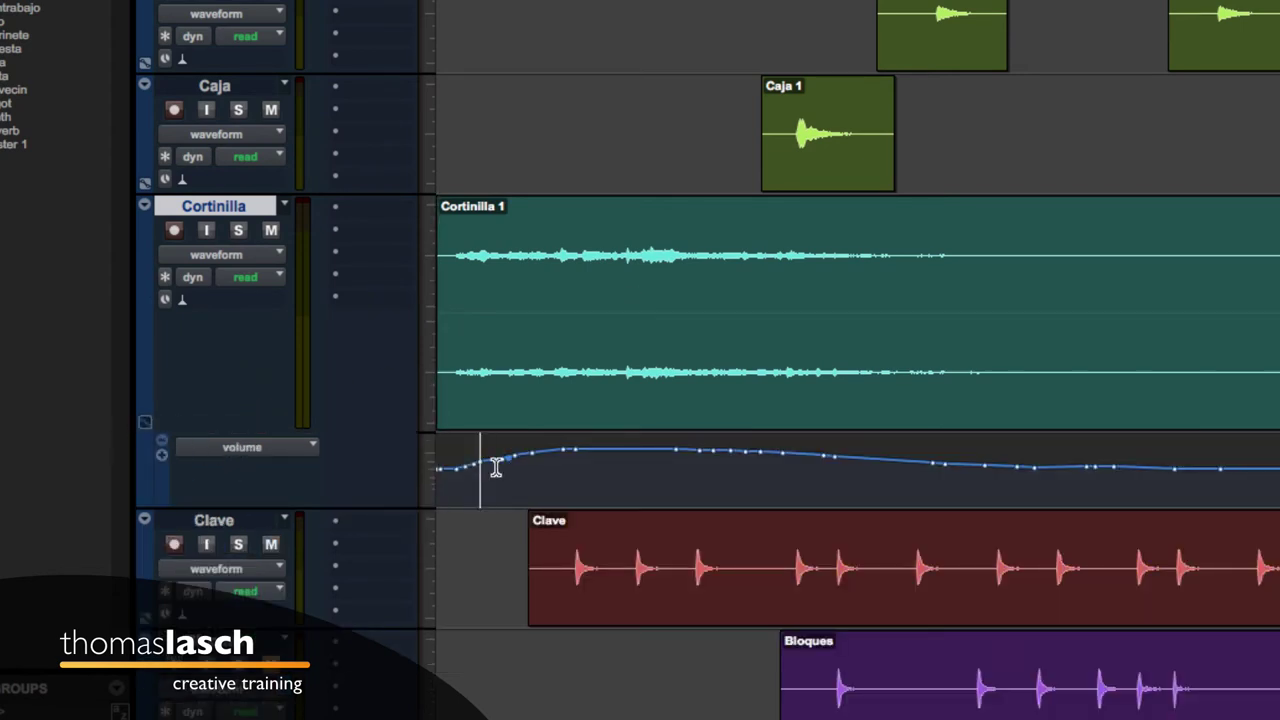
drag(480, 466, 740, 479)
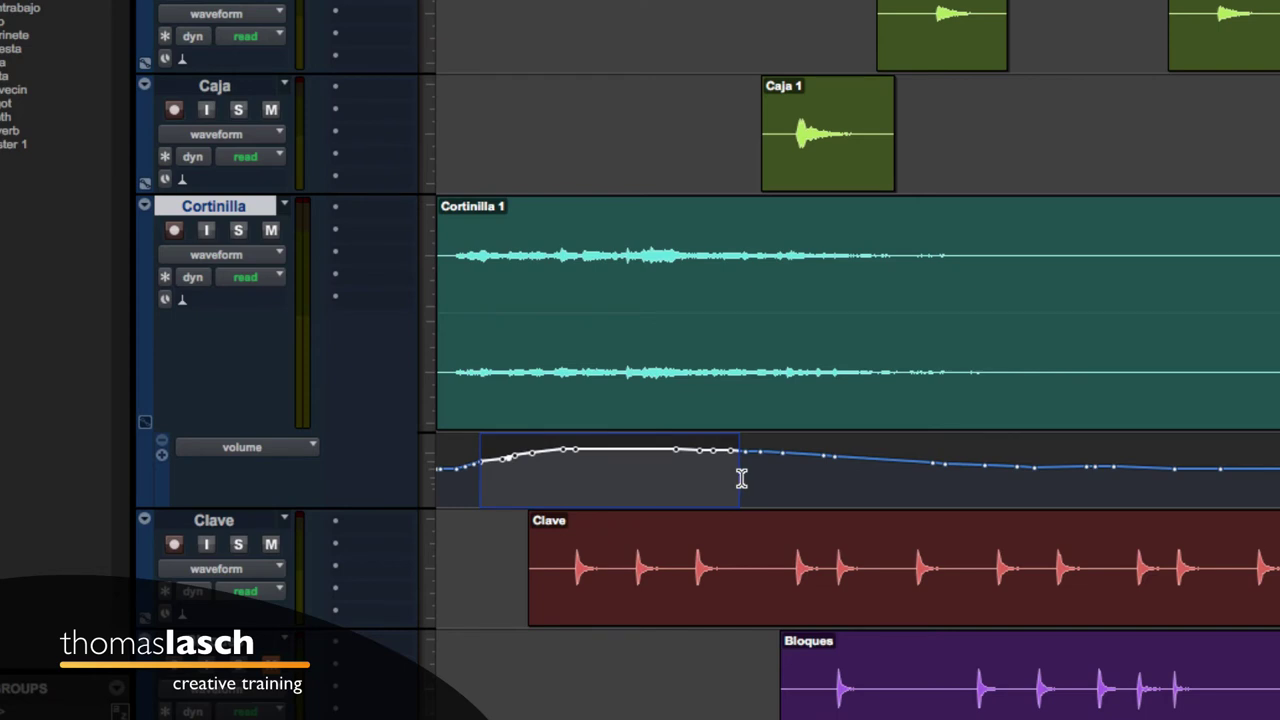
click(145, 425)
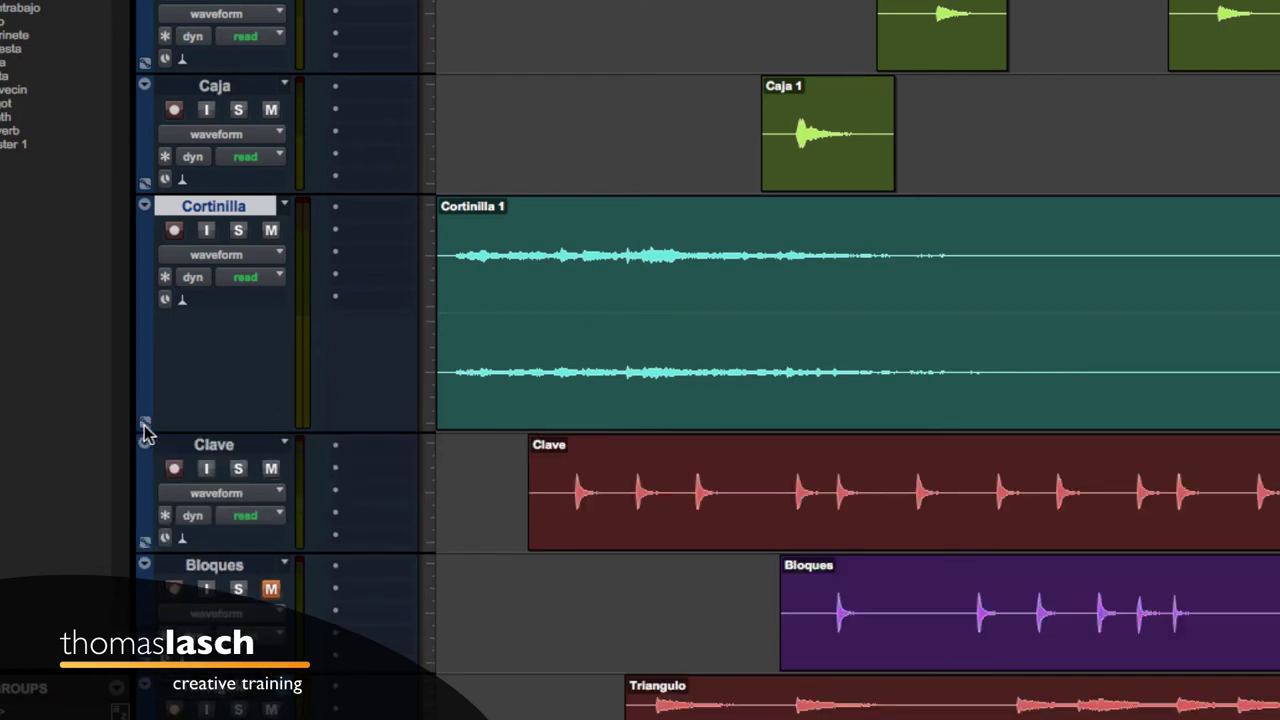
Switch Cortinilla's track view to volume and delete the middle section of the curve over the first clip
click(207, 256)
click(207, 277)
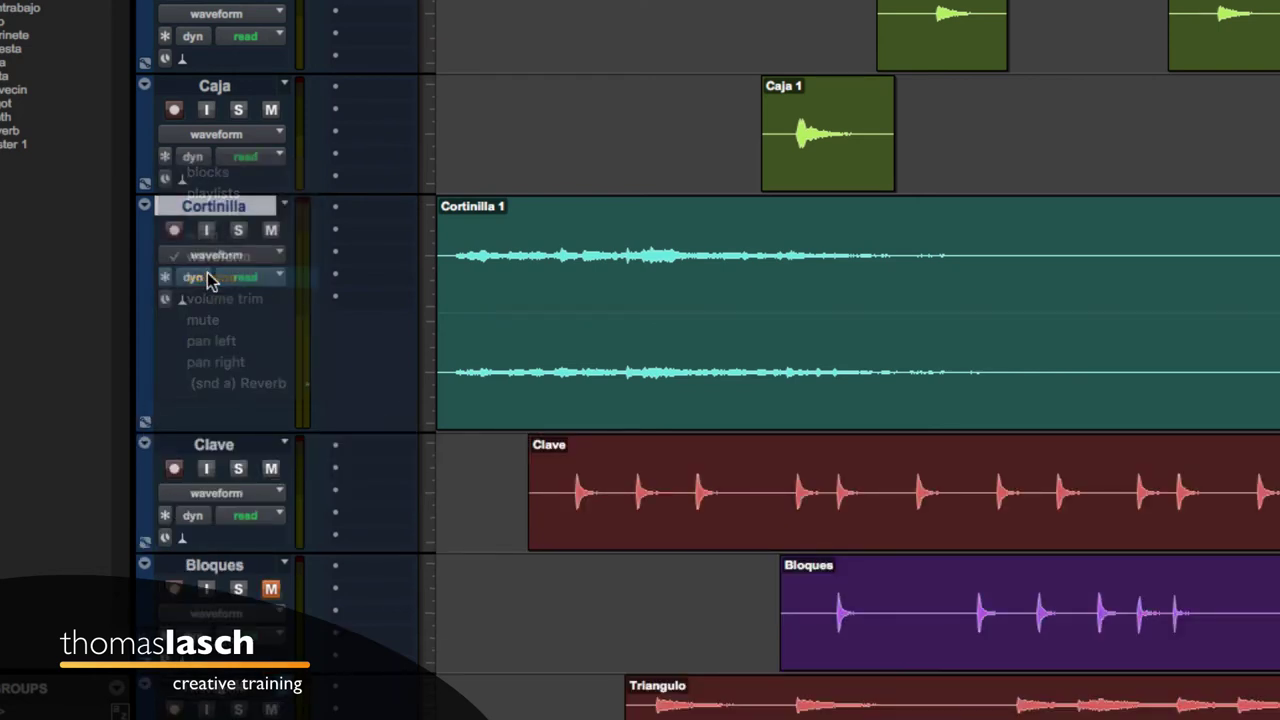
click(856, 279)
drag(855, 279, 537, 307)
key(Delete)
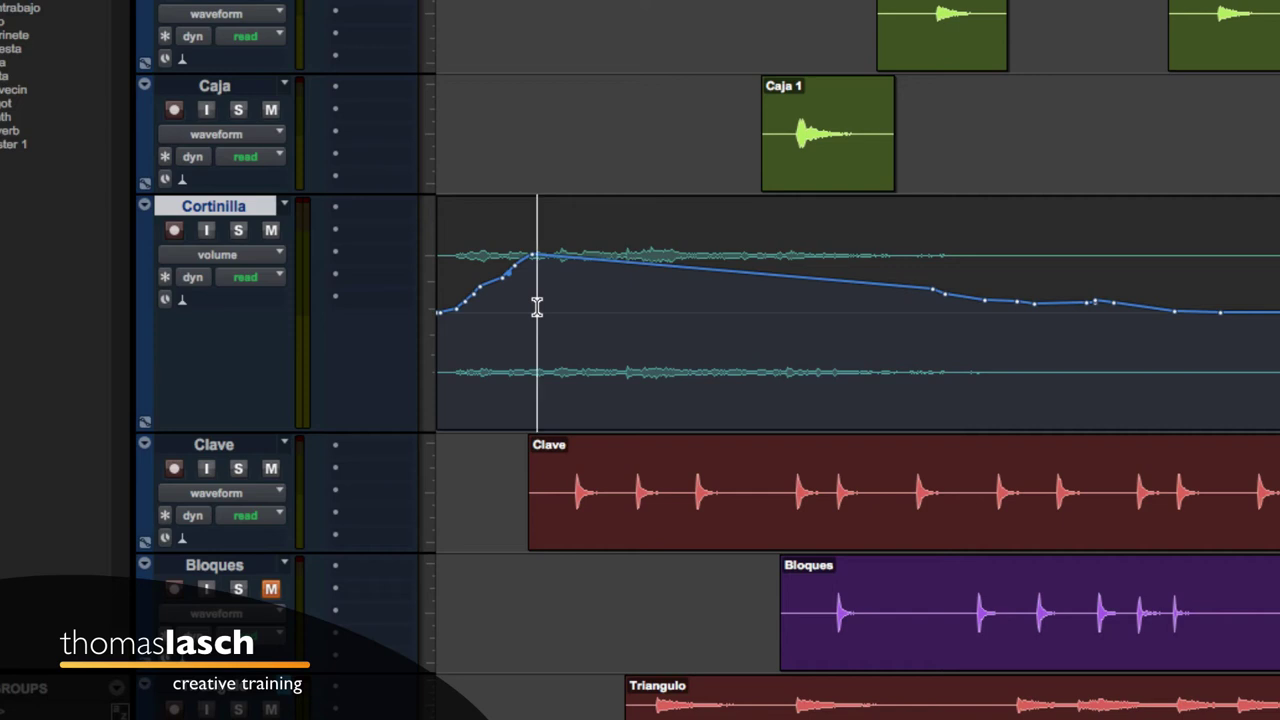
Delete the remaining volume automation across Cortinilla's entire first clip
key(r)
key(r)
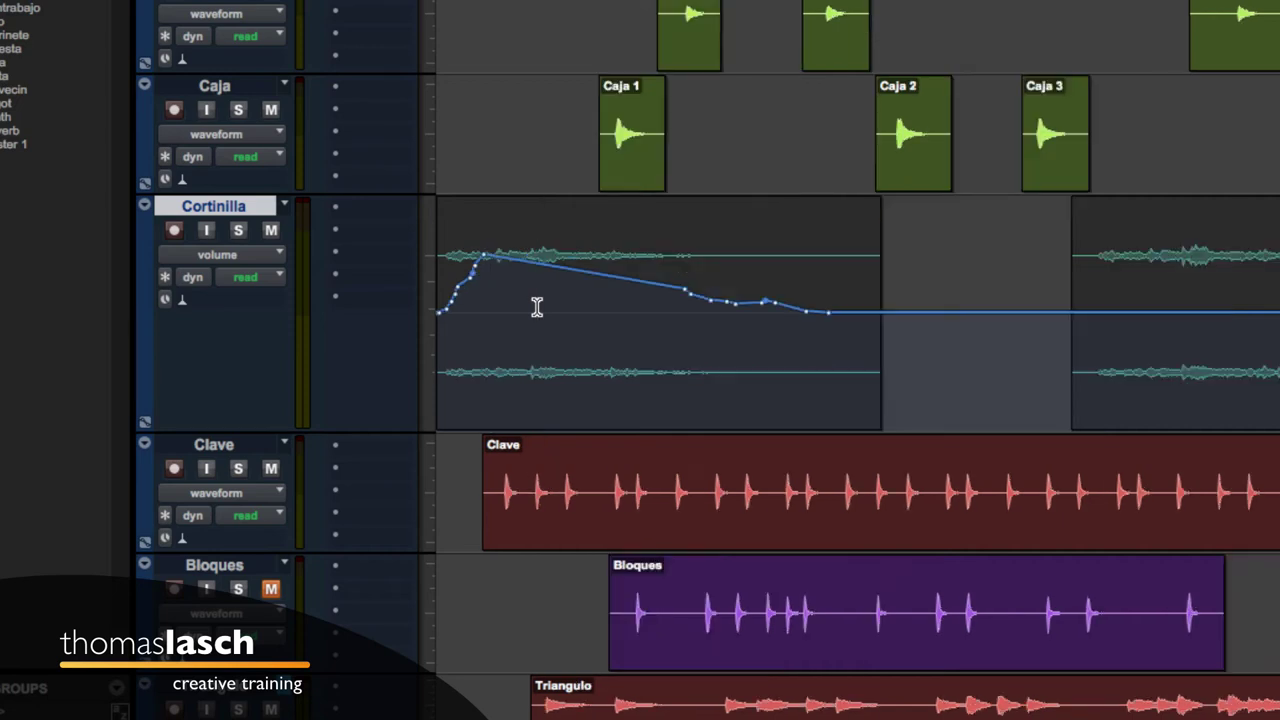
drag(680, 309, 441, 315)
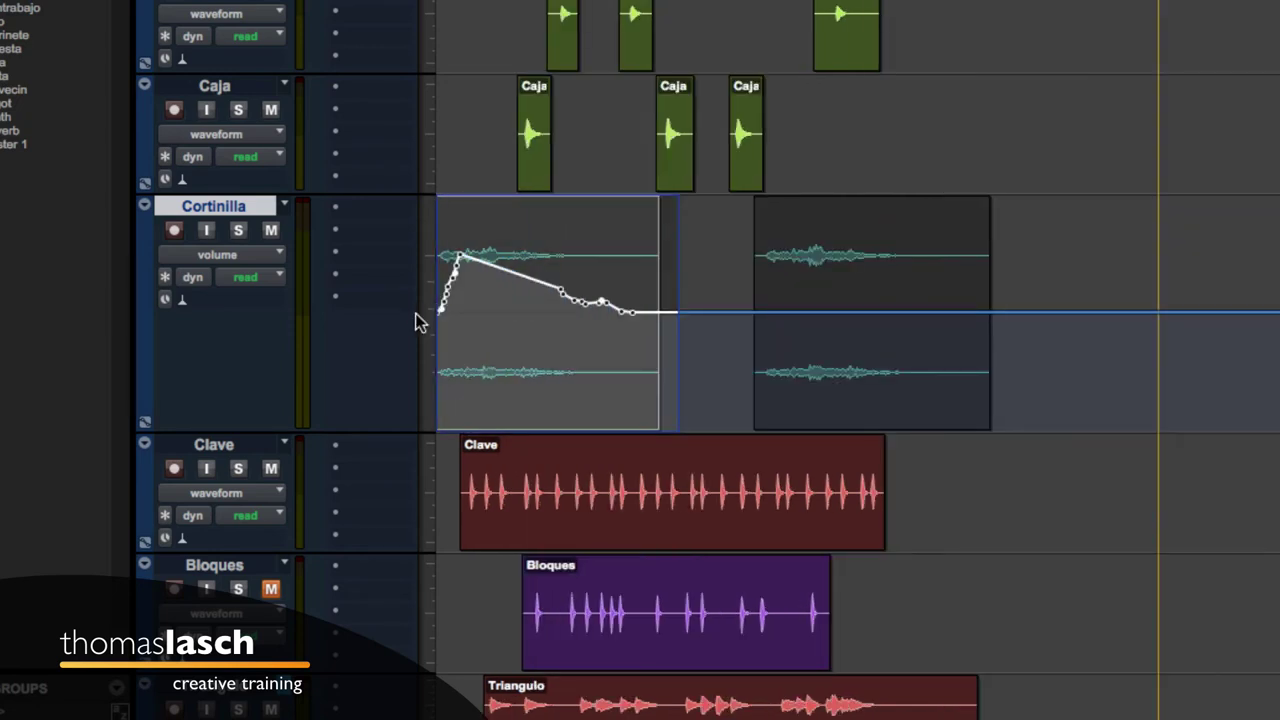
key(Delete)
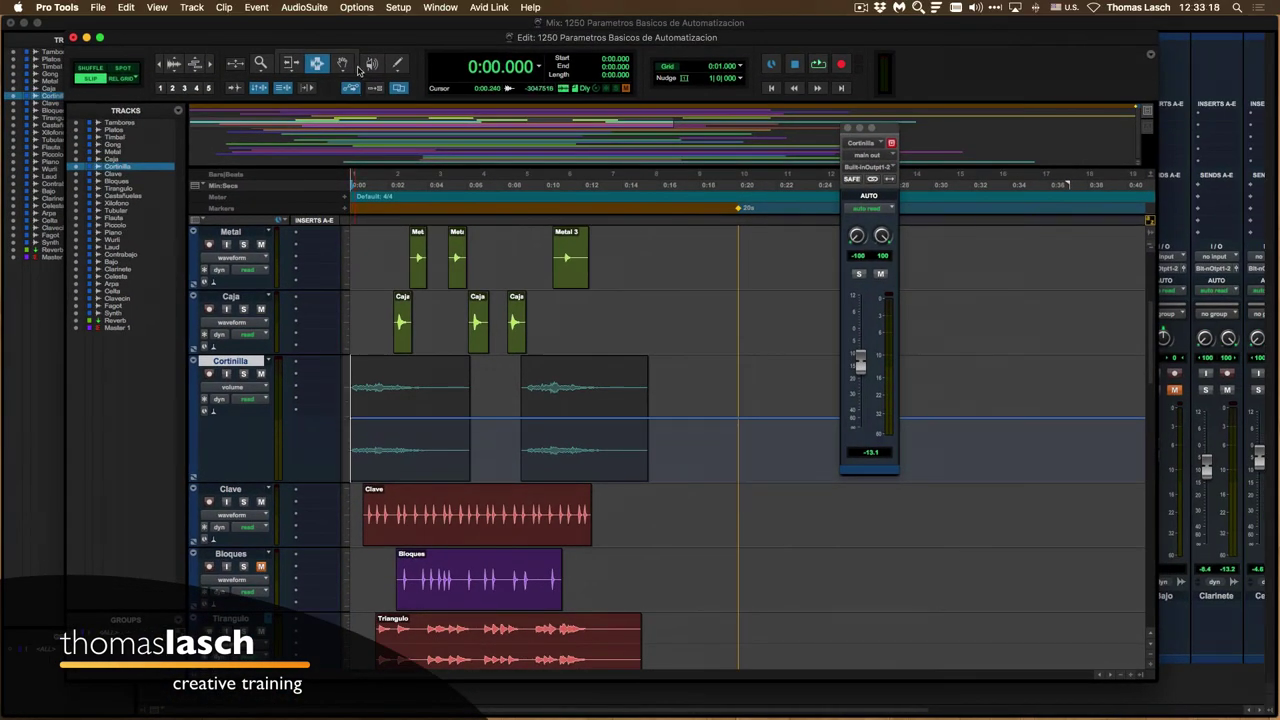
Shape Cortinilla's volume over the first clip with Grabber breakpoints, rising to an early peak and falling to a steady level
key(F8)
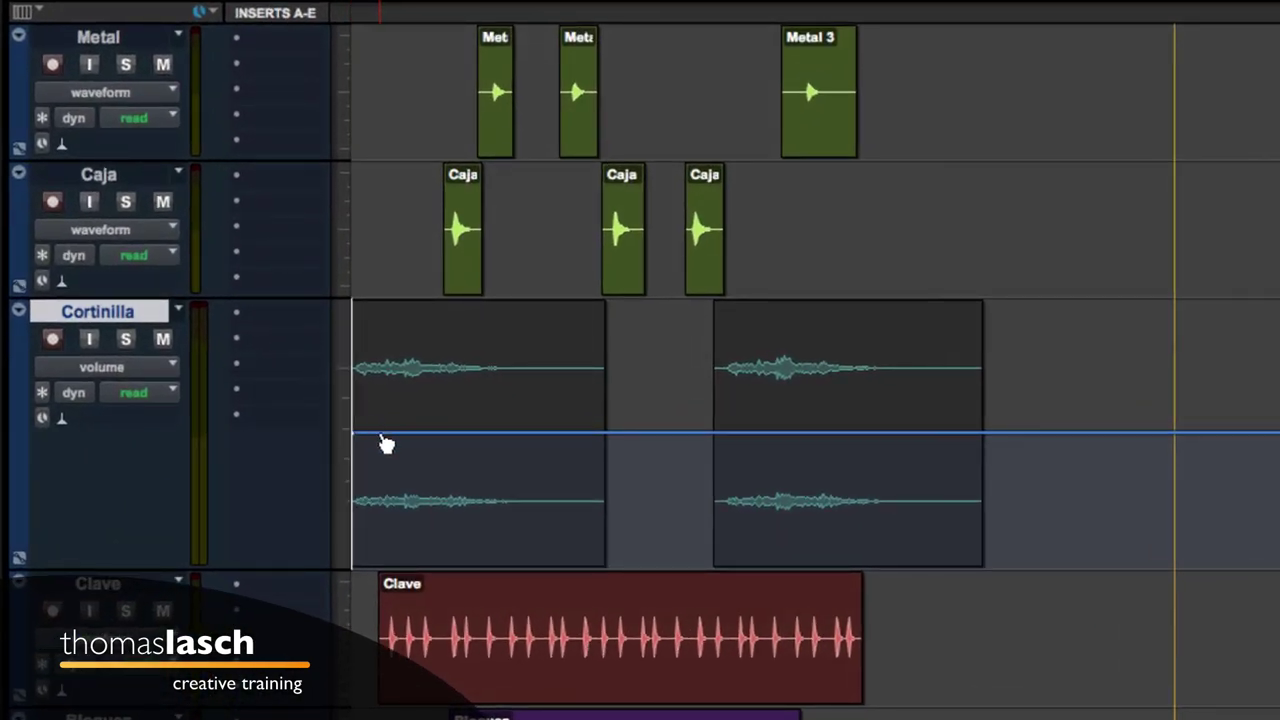
click(384, 436)
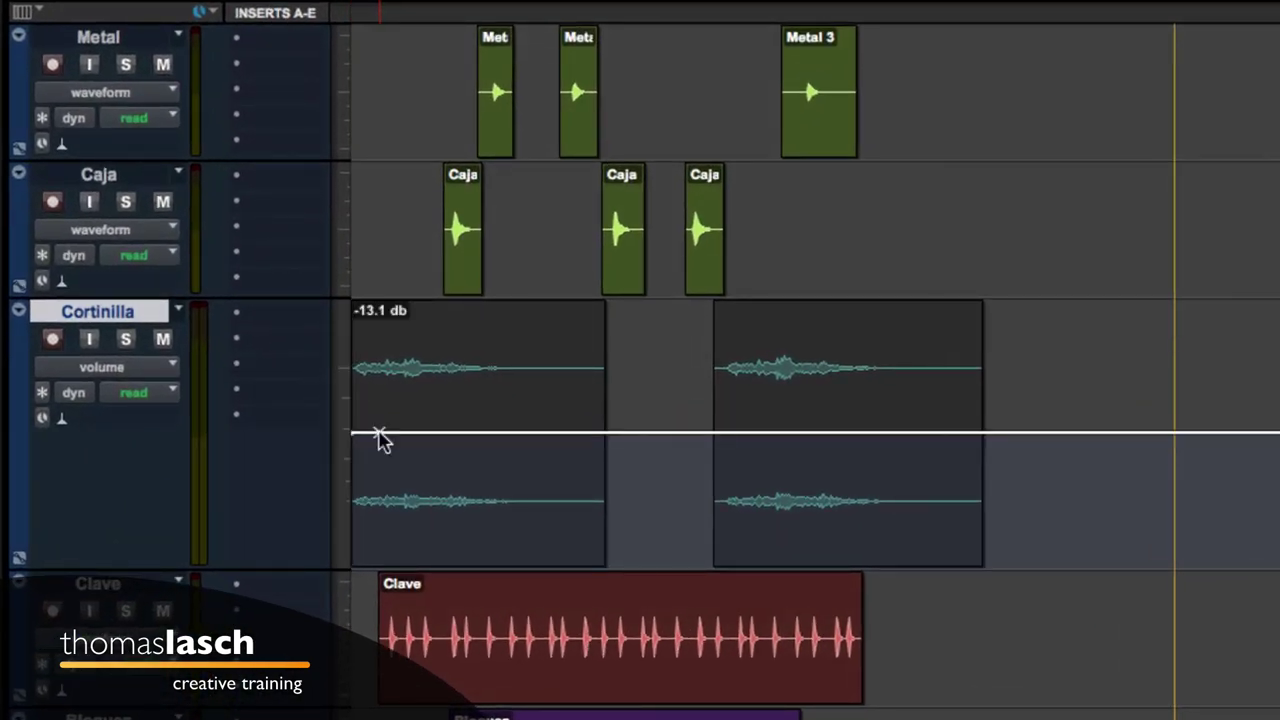
drag(384, 441, 472, 381)
drag(403, 409, 406, 349)
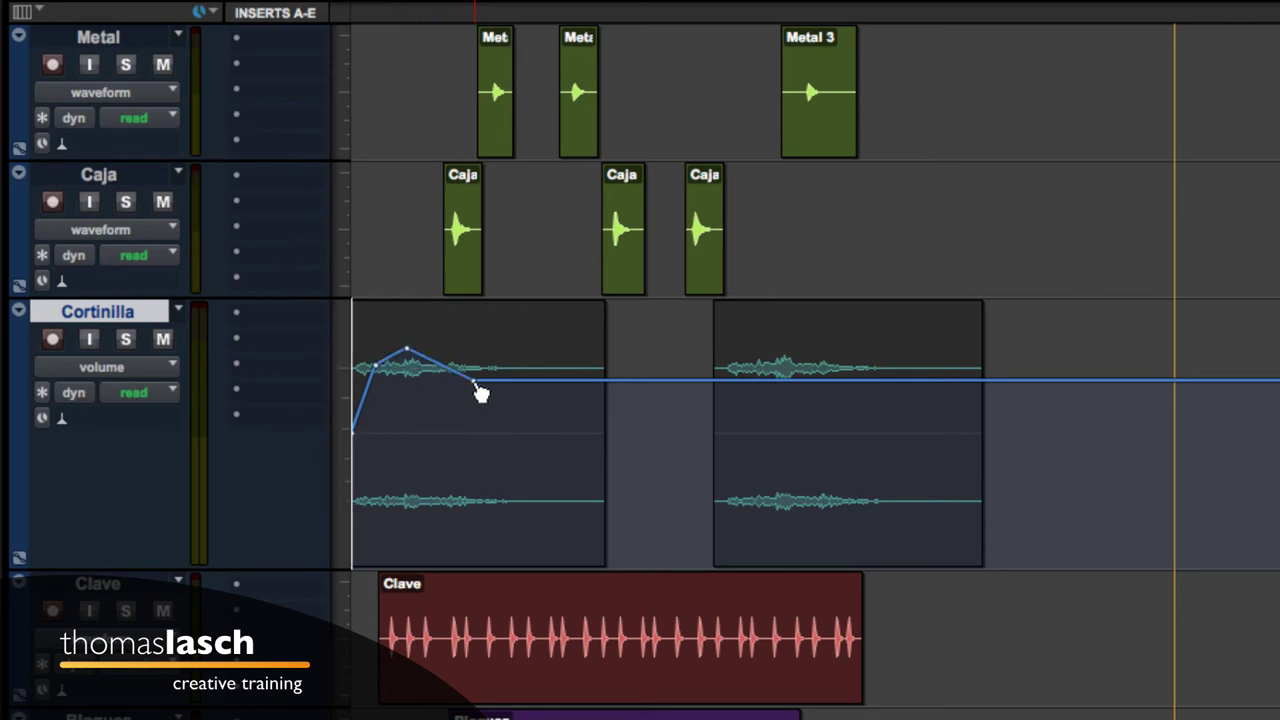
drag(474, 382, 497, 401)
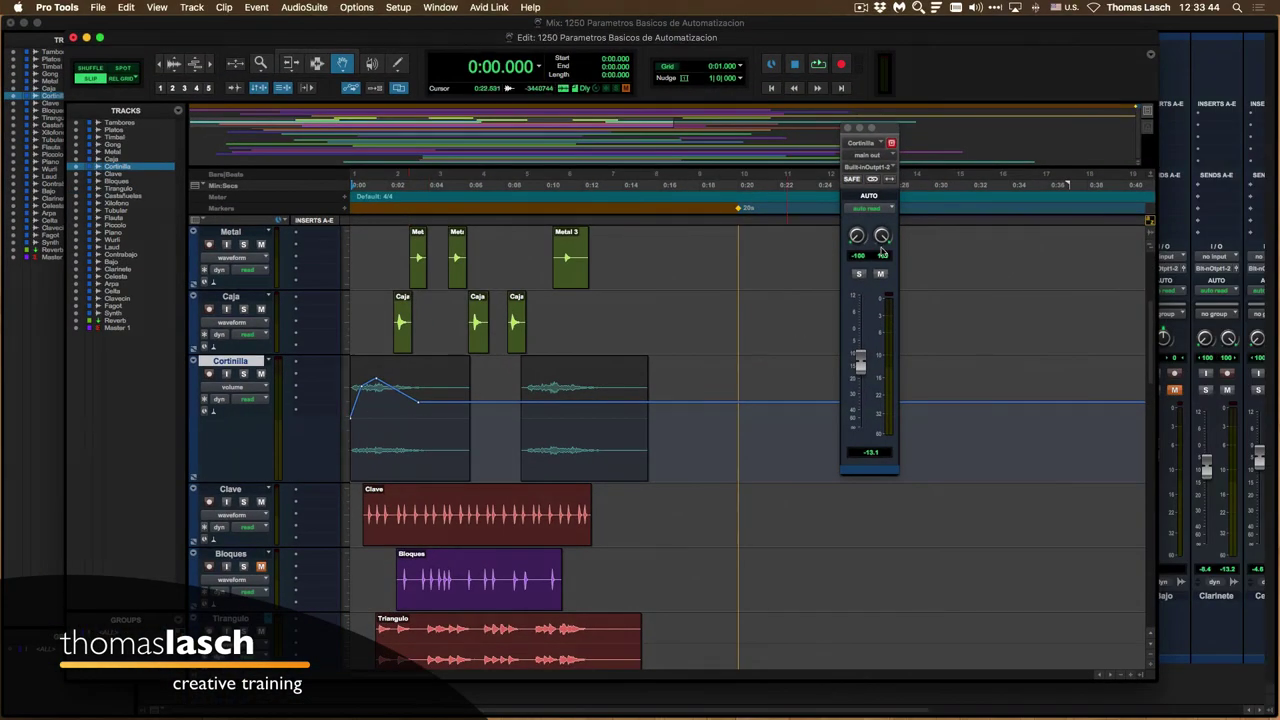
Move Cortinilla's floating fader window closer to the clips and play the track to check its volume automation
drag(885, 130, 733, 202)
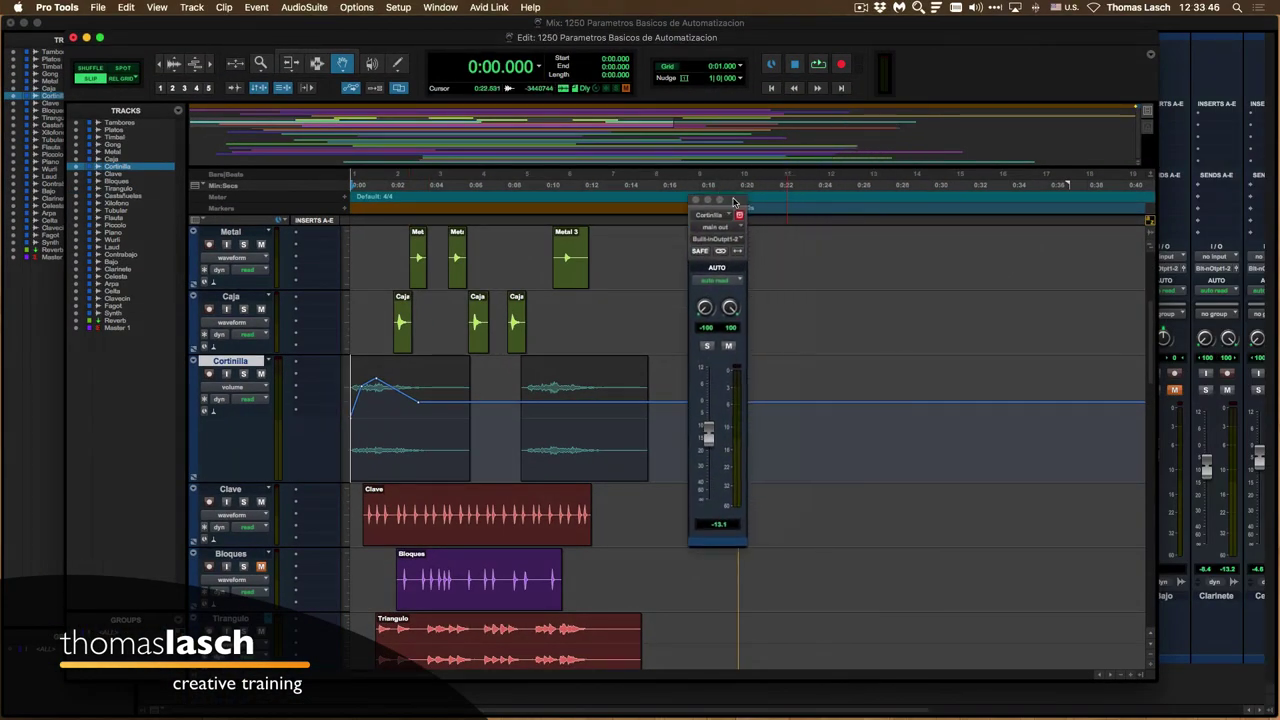
key(space)
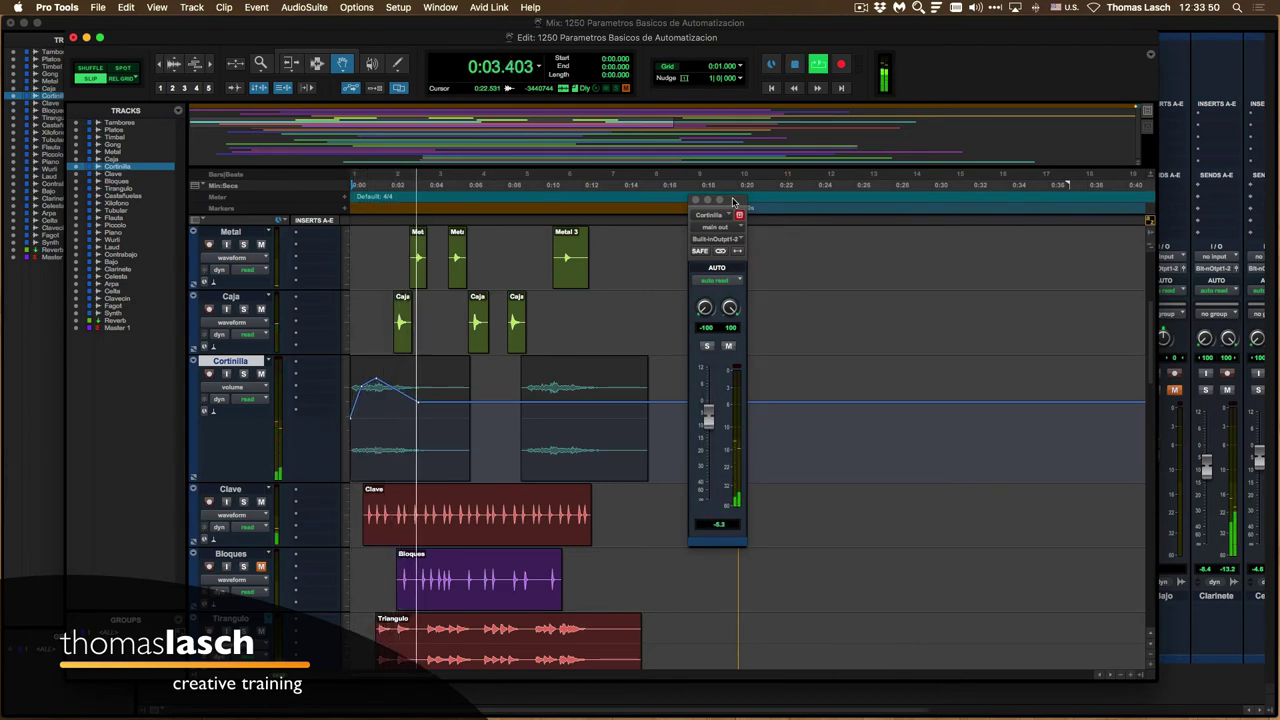
key(space)
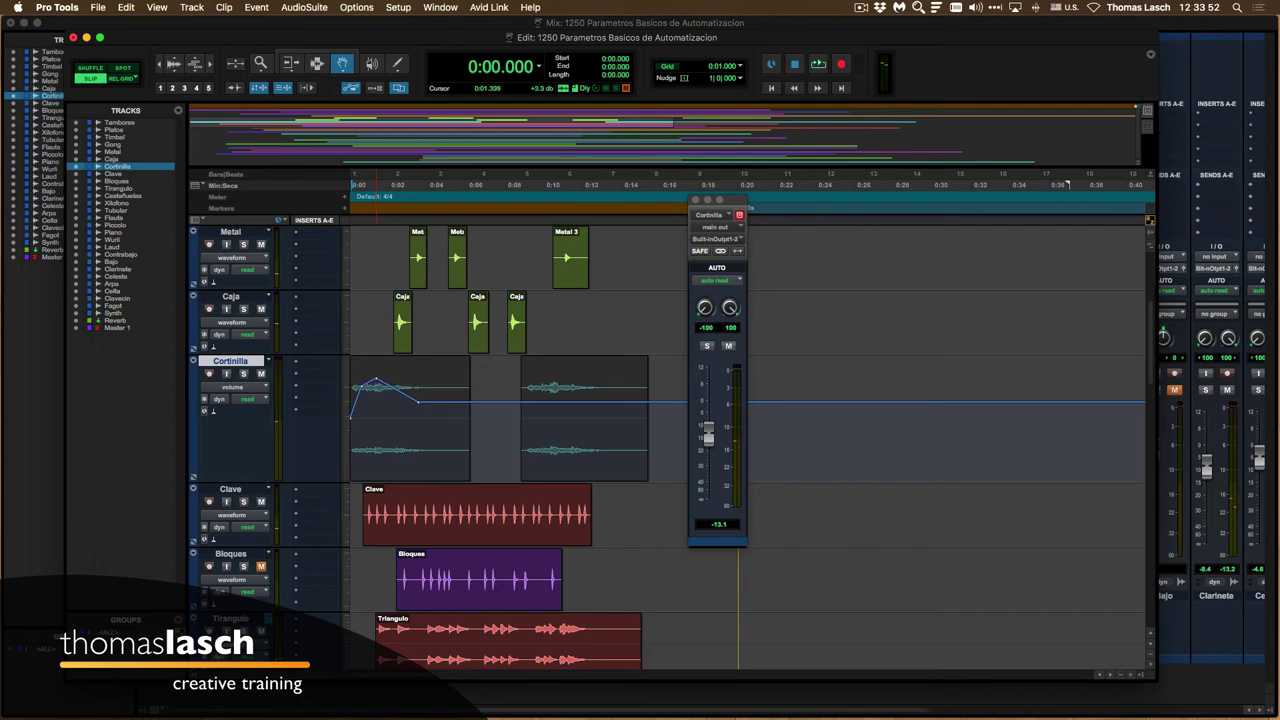
Add extra volume breakpoints after the first clip's peak and between the two Cortinilla clips, and delete them again
mouse_move(376, 379)
mouse_down()
mouse_move(402, 401)
mouse_move(381, 393)
mouse_up()
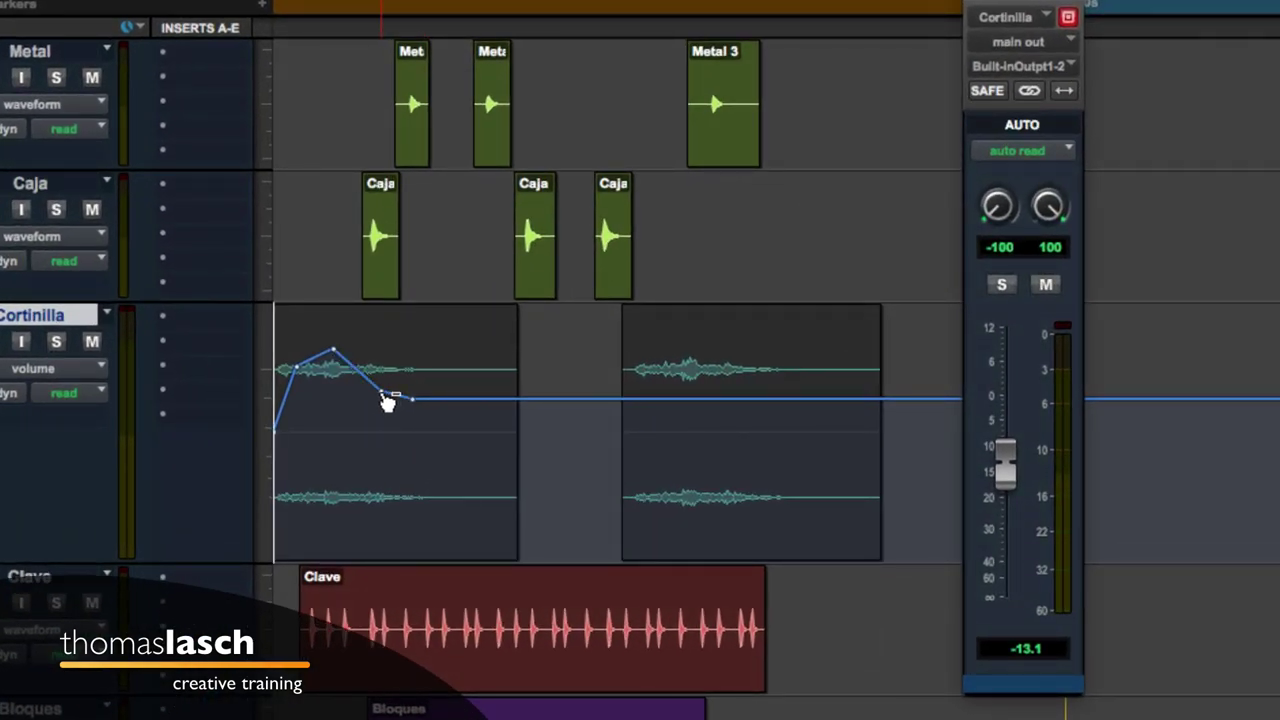
alt+click(385, 396)
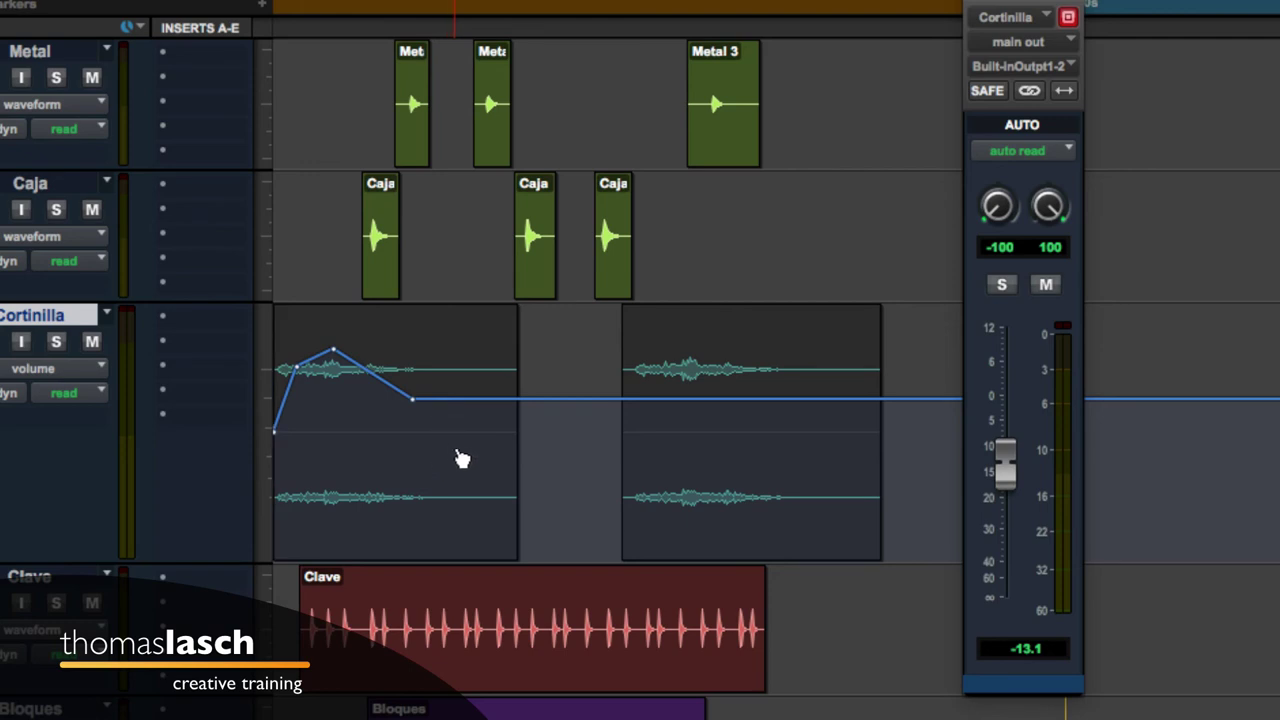
click(566, 399)
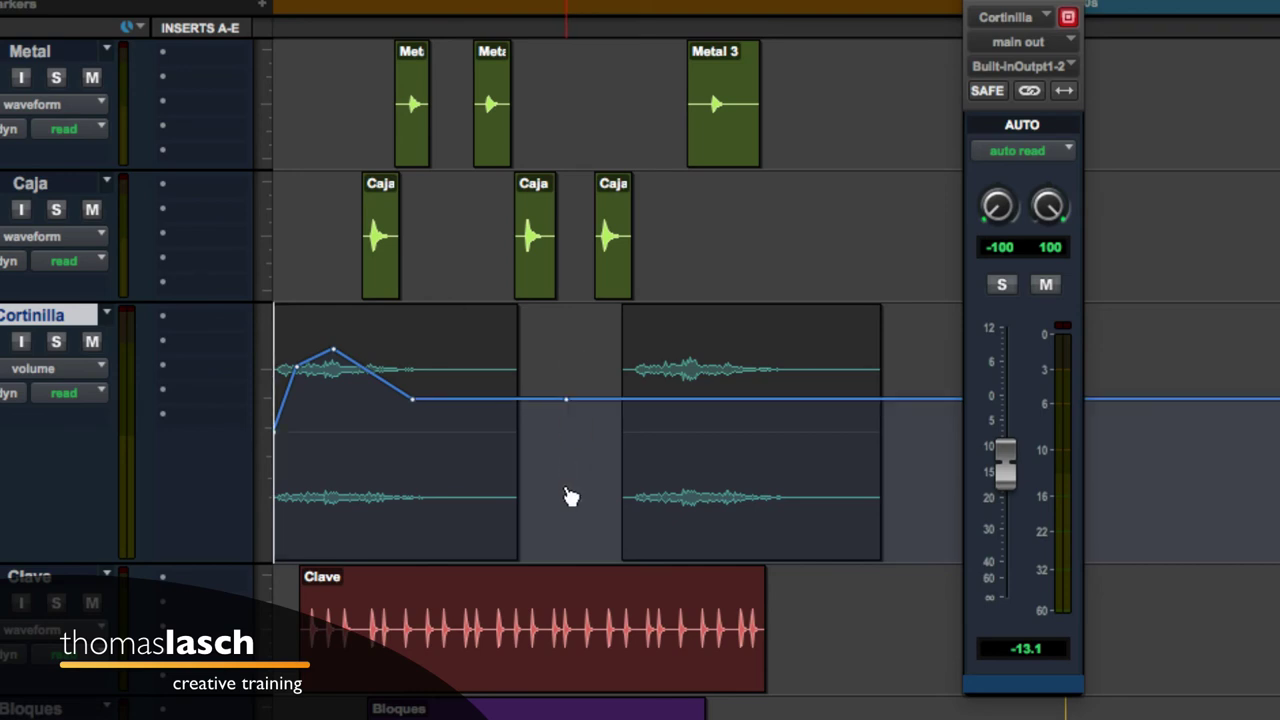
mouse_move(566, 399)
mouse_down()
mouse_move(569, 374)
mouse_move(566, 406)
mouse_up()
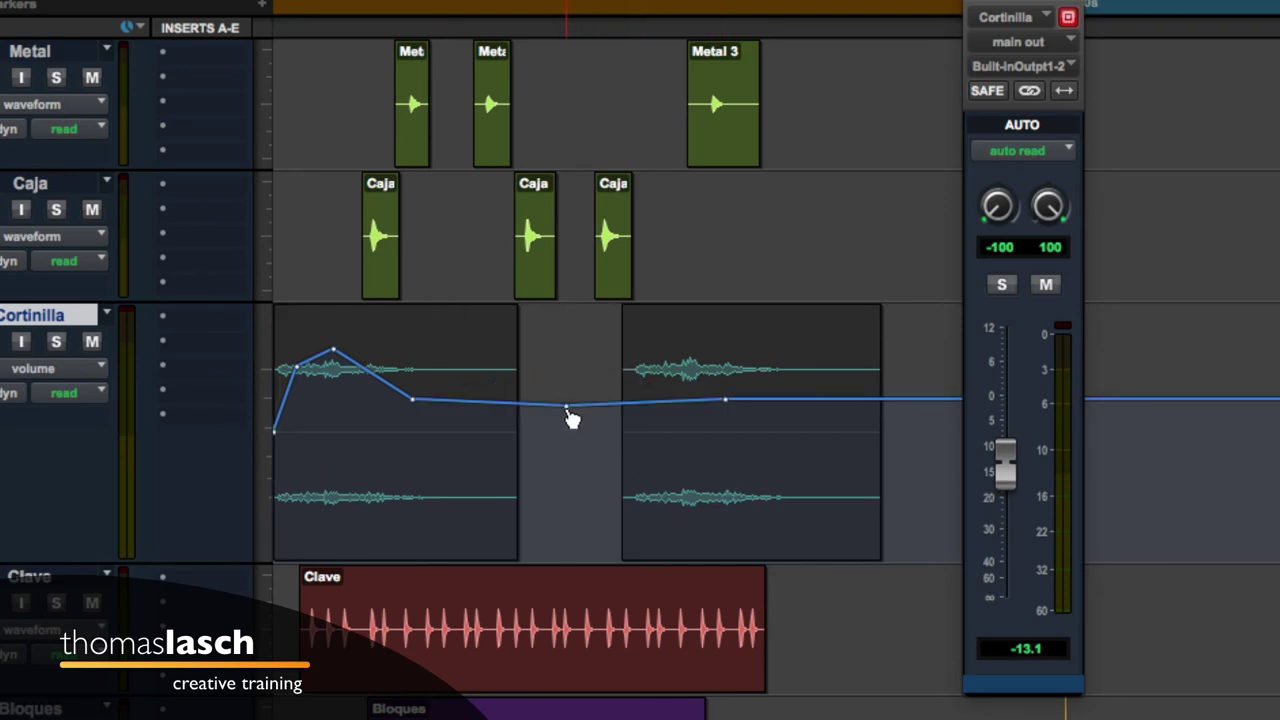
alt+click(566, 406)
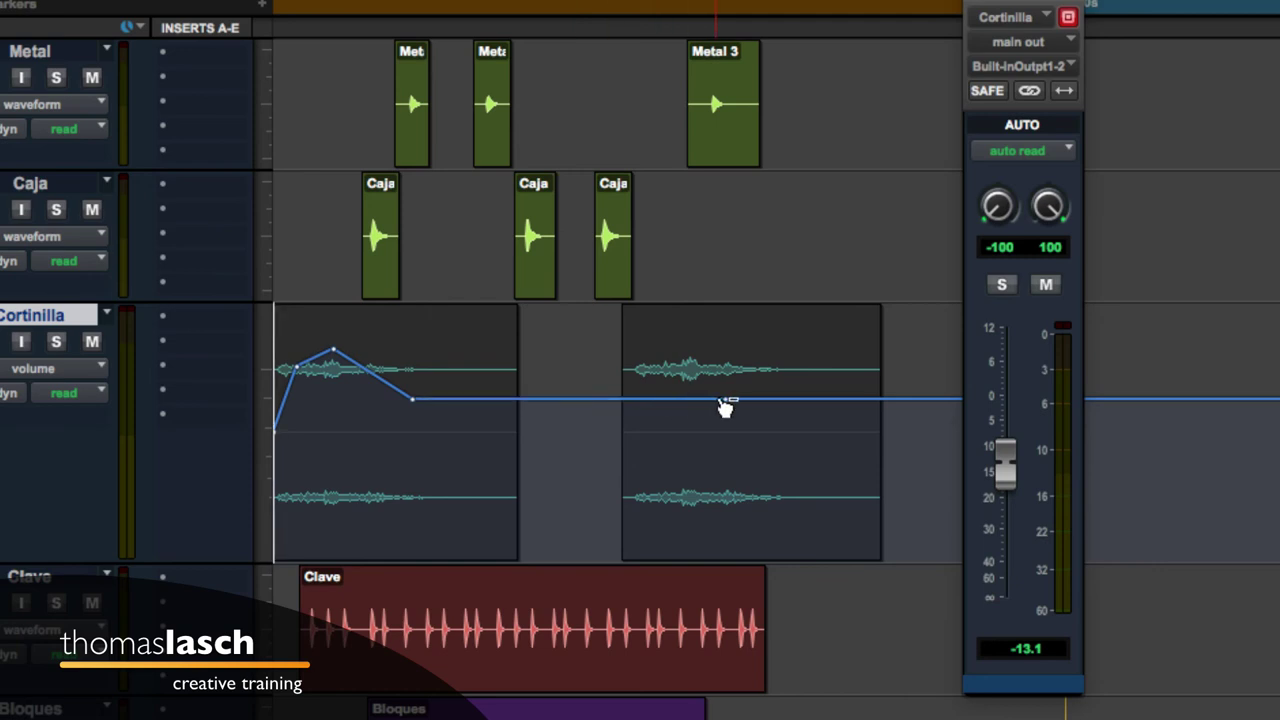
Raise the peak volume breakpoint in Cortinilla's first clip to about +4.3 dB, playing the track before and after the change
key(space)
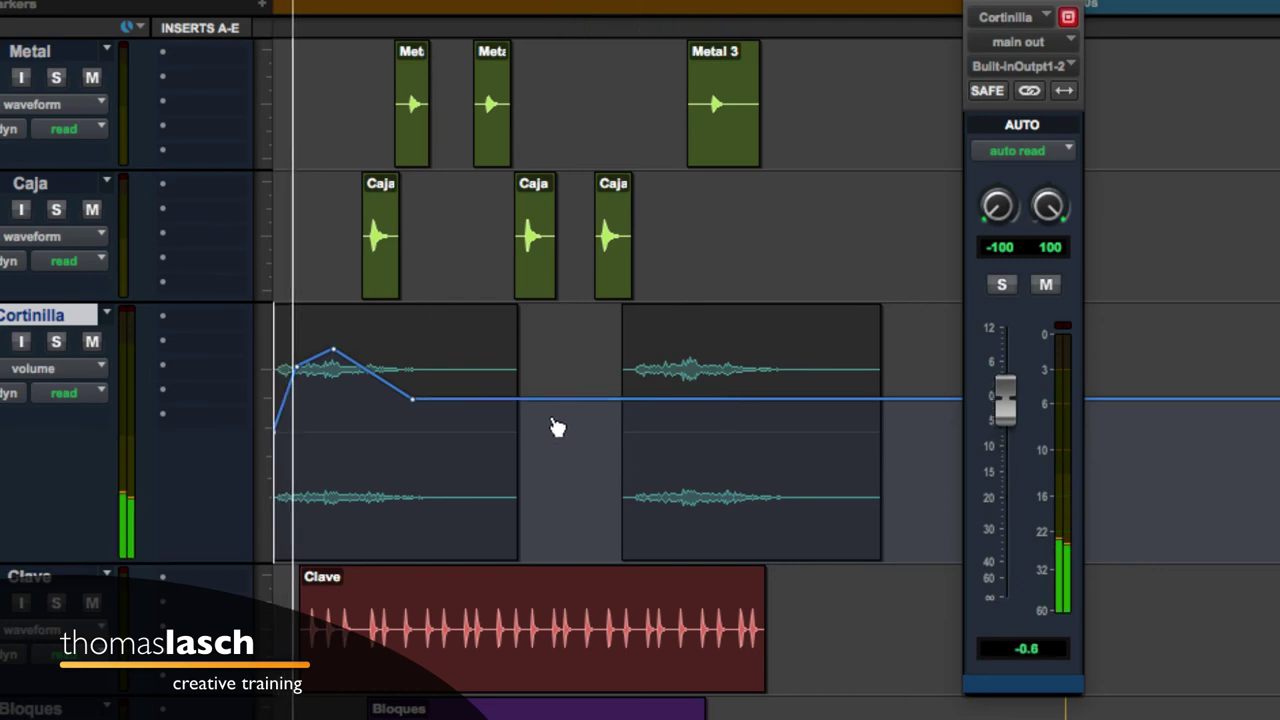
key(space)
click(333, 350)
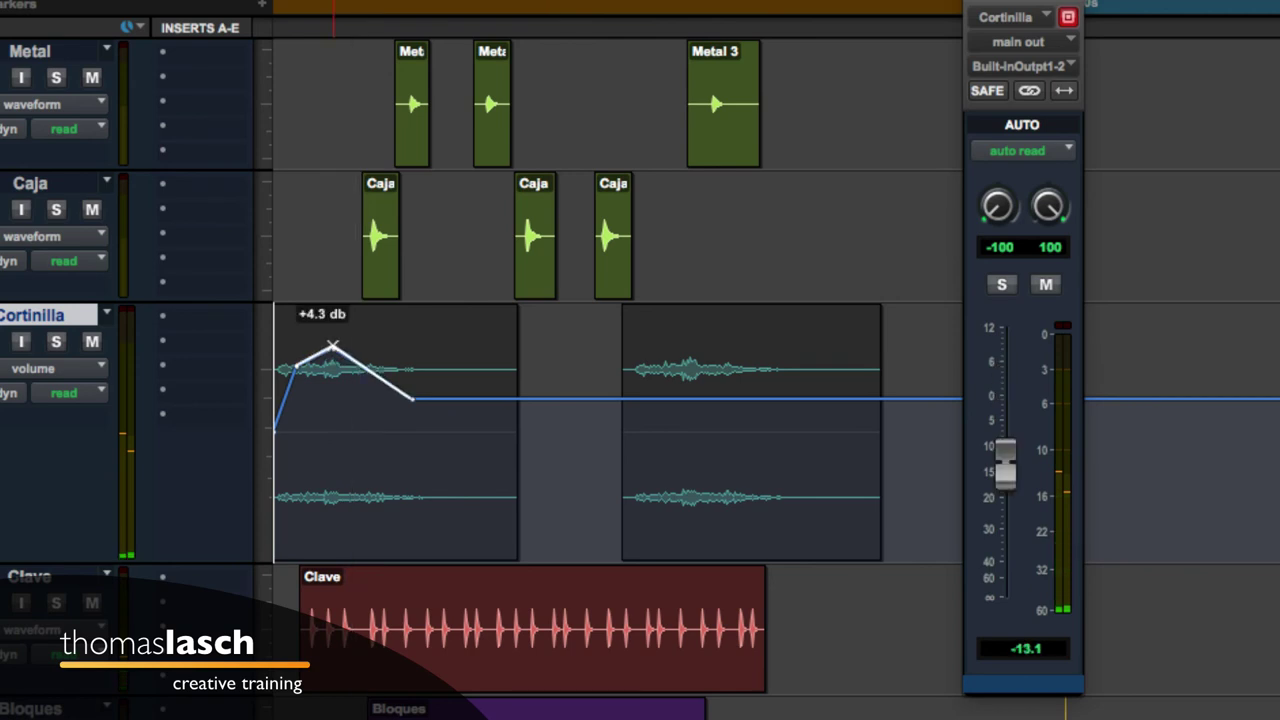
key(space)
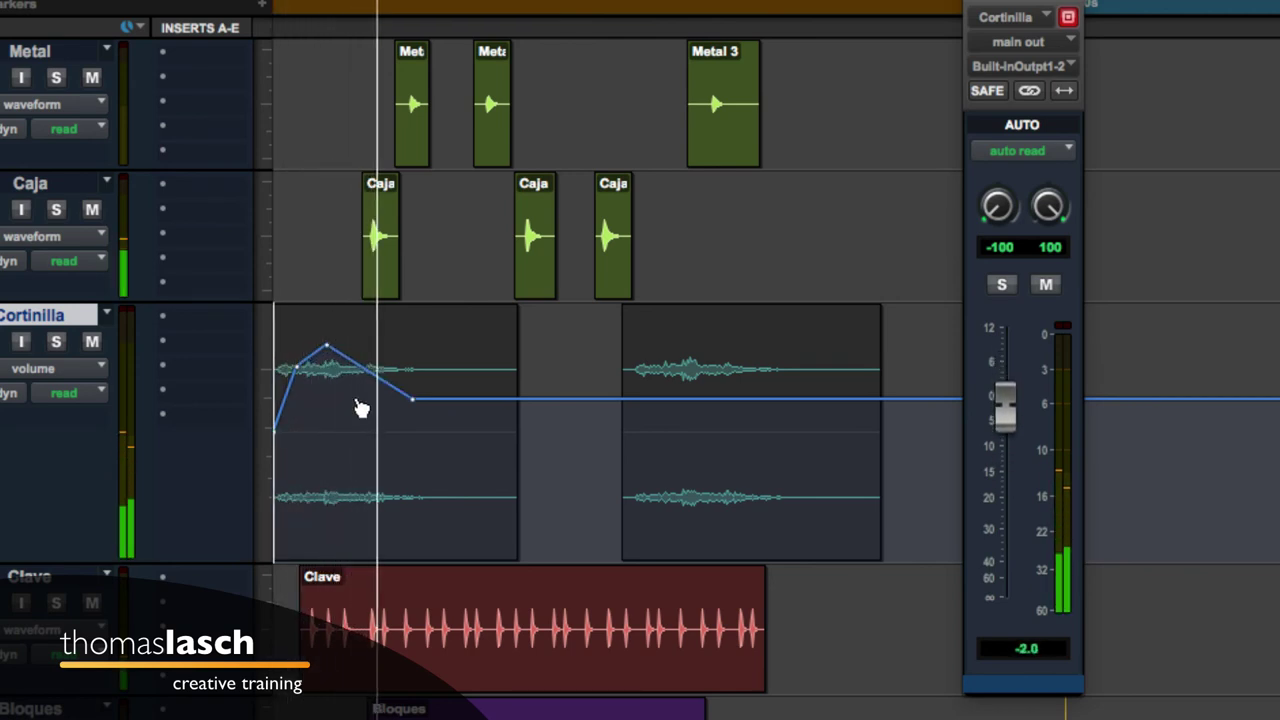
key(space)
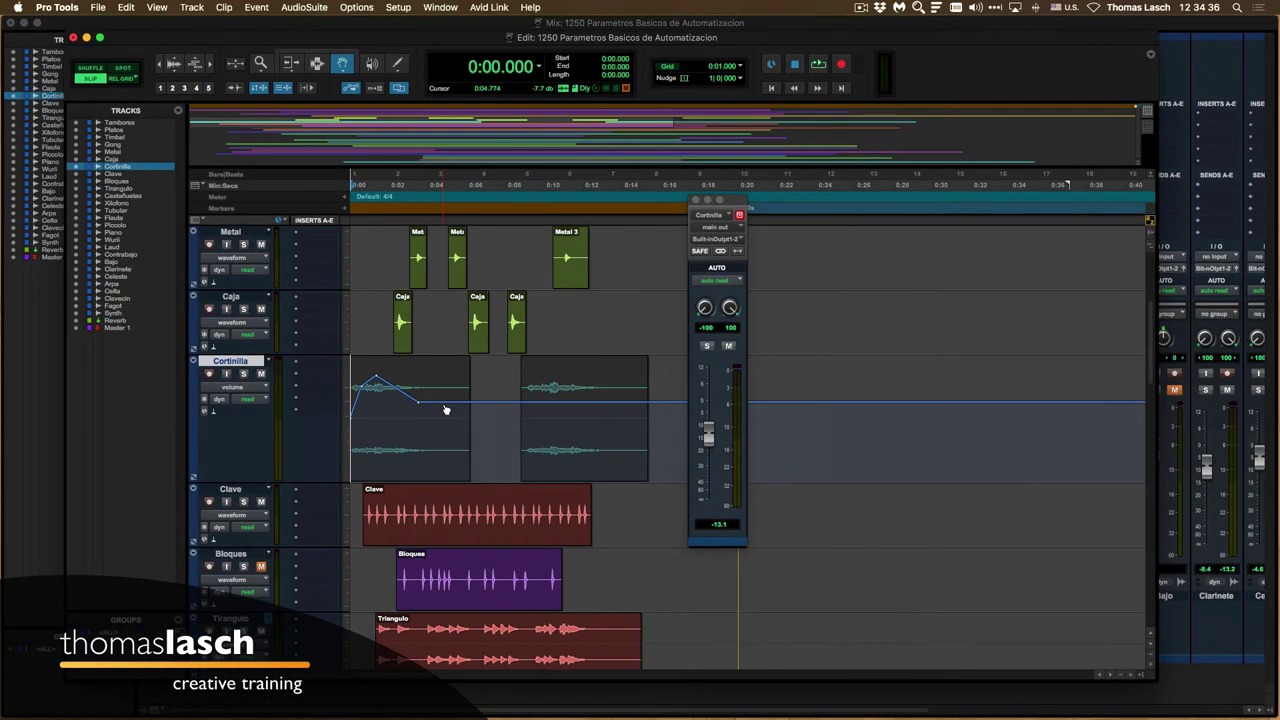
Draw a curved volume envelope from Cortinilla's start to just past the first clip with the Free Hand Pencil tool
click(397, 63)
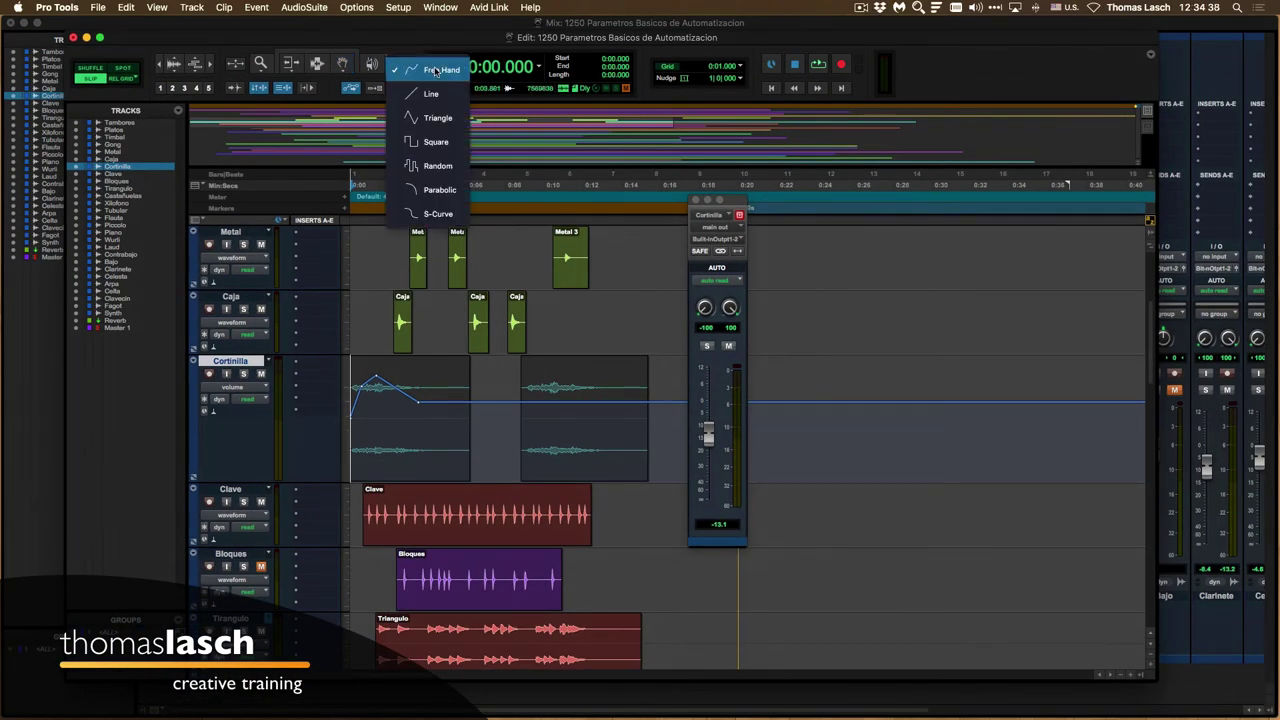
click(435, 70)
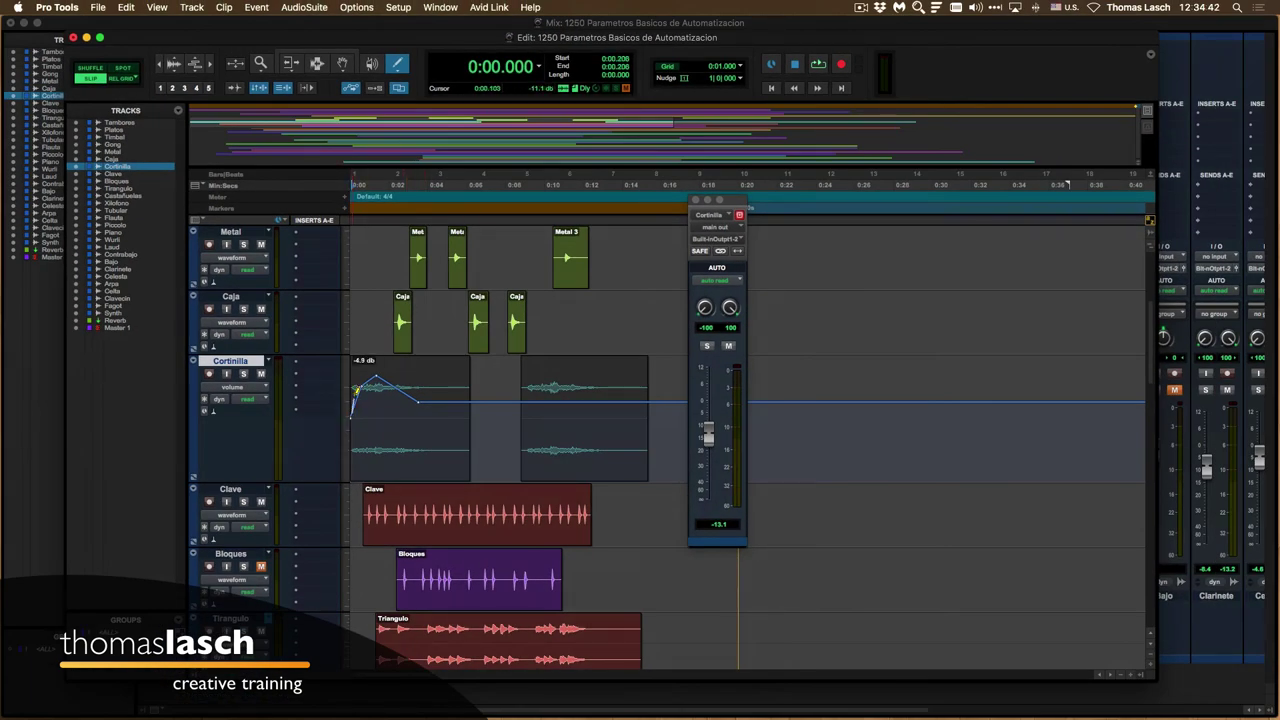
mouse_move(356, 391)
mouse_down()
mouse_move(368, 372)
mouse_move(432, 407)
mouse_move(500, 411)
mouse_up()
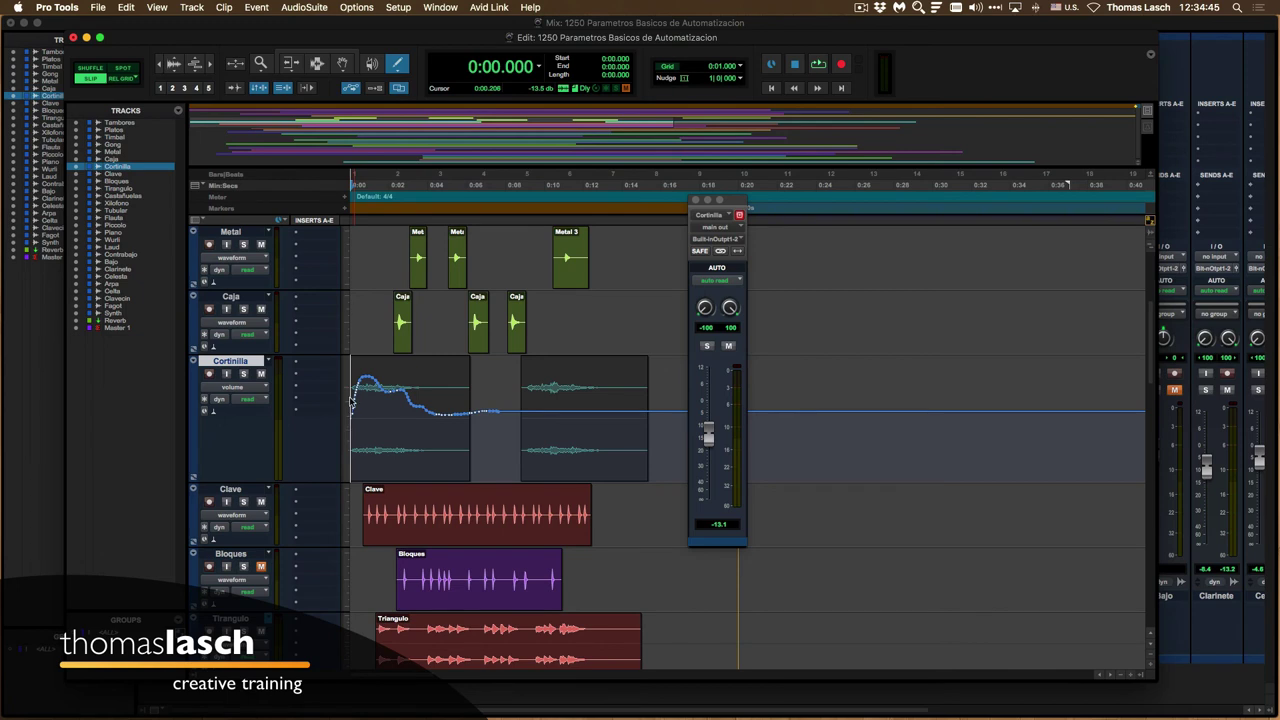
Draw a volume line across Cortinilla's first clip with the Line Pencil tool, and undo the pencil edits
click(397, 63)
click(415, 95)
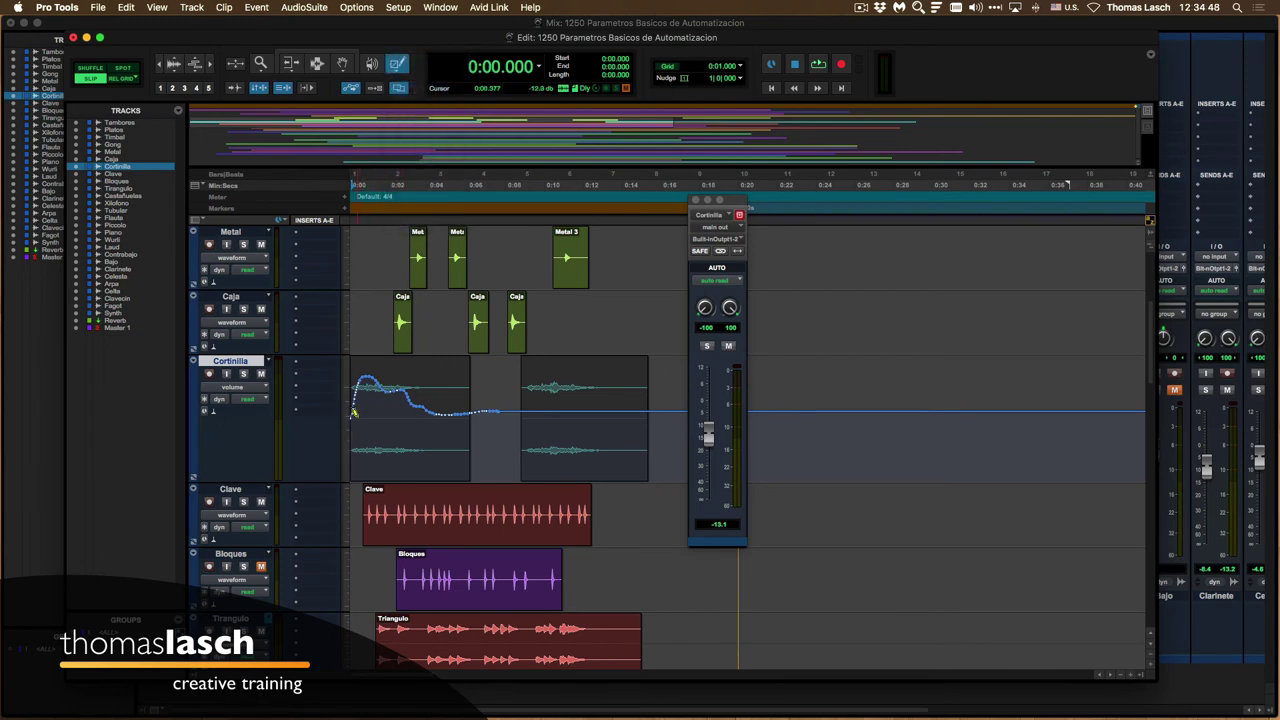
mouse_move(351, 416)
mouse_down()
mouse_move(370, 372)
mouse_move(490, 412)
mouse_up()
key(super+z)
key(super+z)
key(super+z)
Lower the peak volume breakpoint in Cortinilla's first clip to about +3.8 dB with the Grabber, playing the track before and after
key(space)
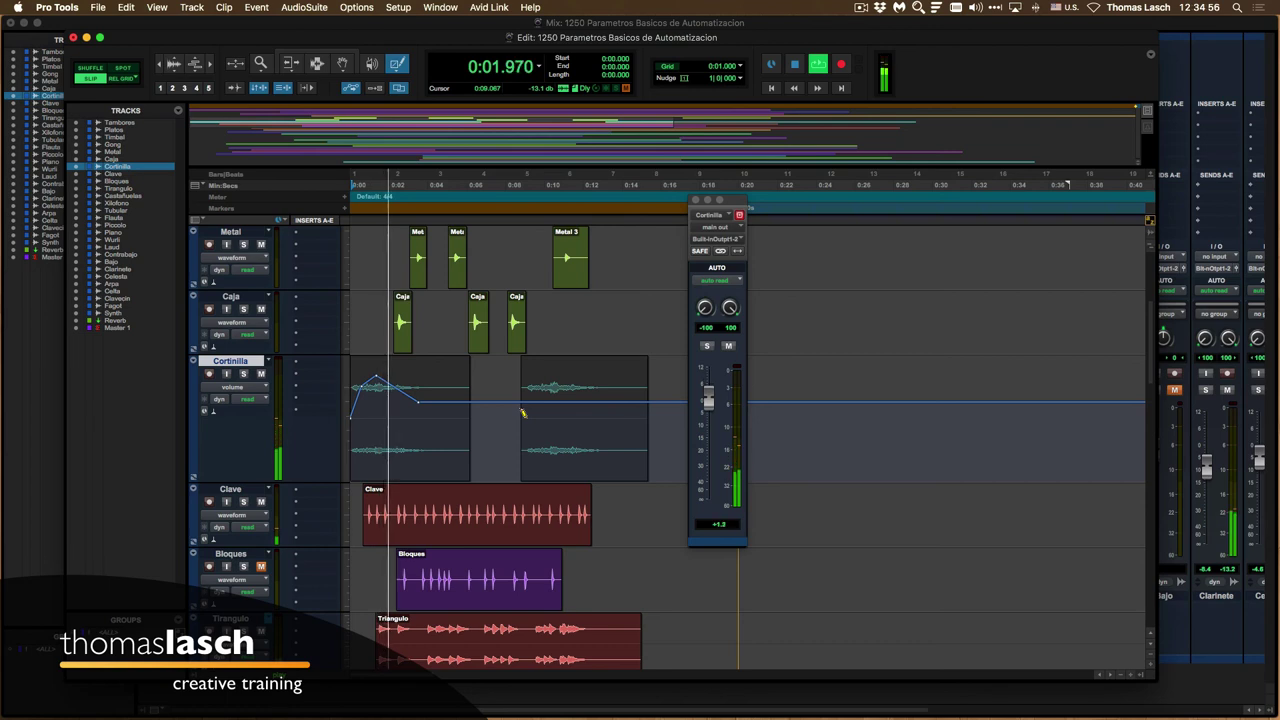
key(space)
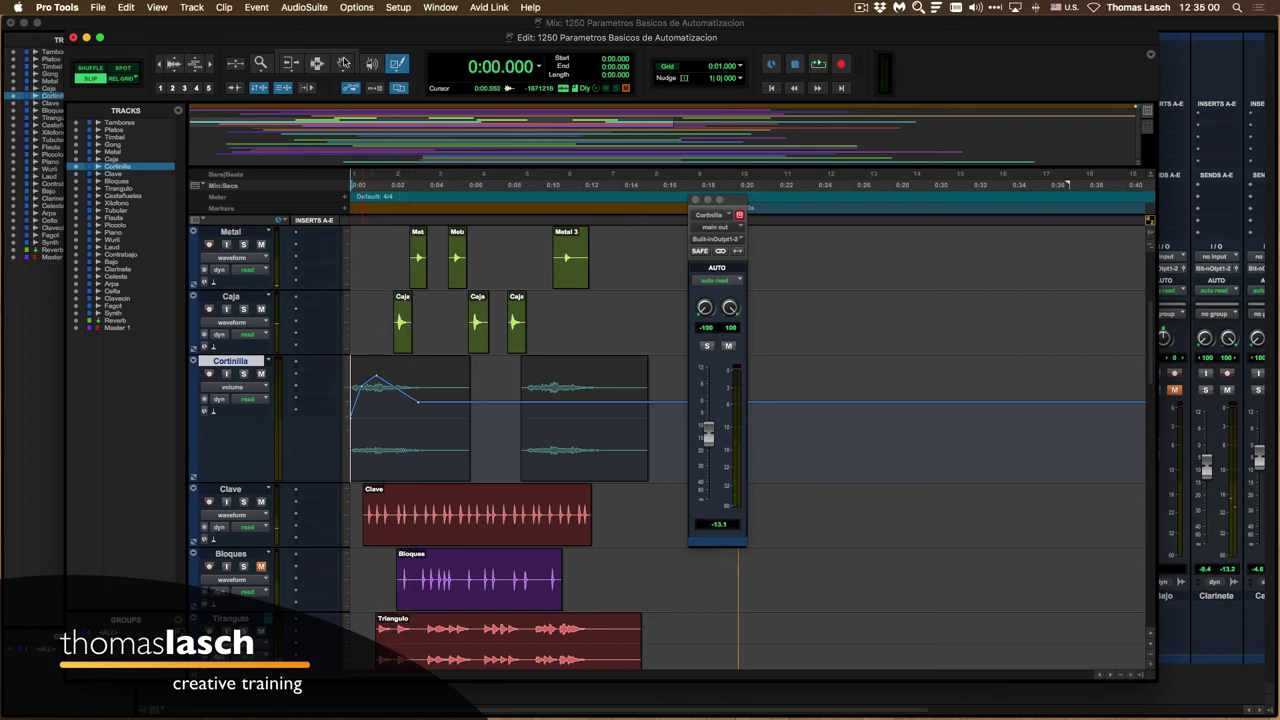
key(F8)
click(378, 380)
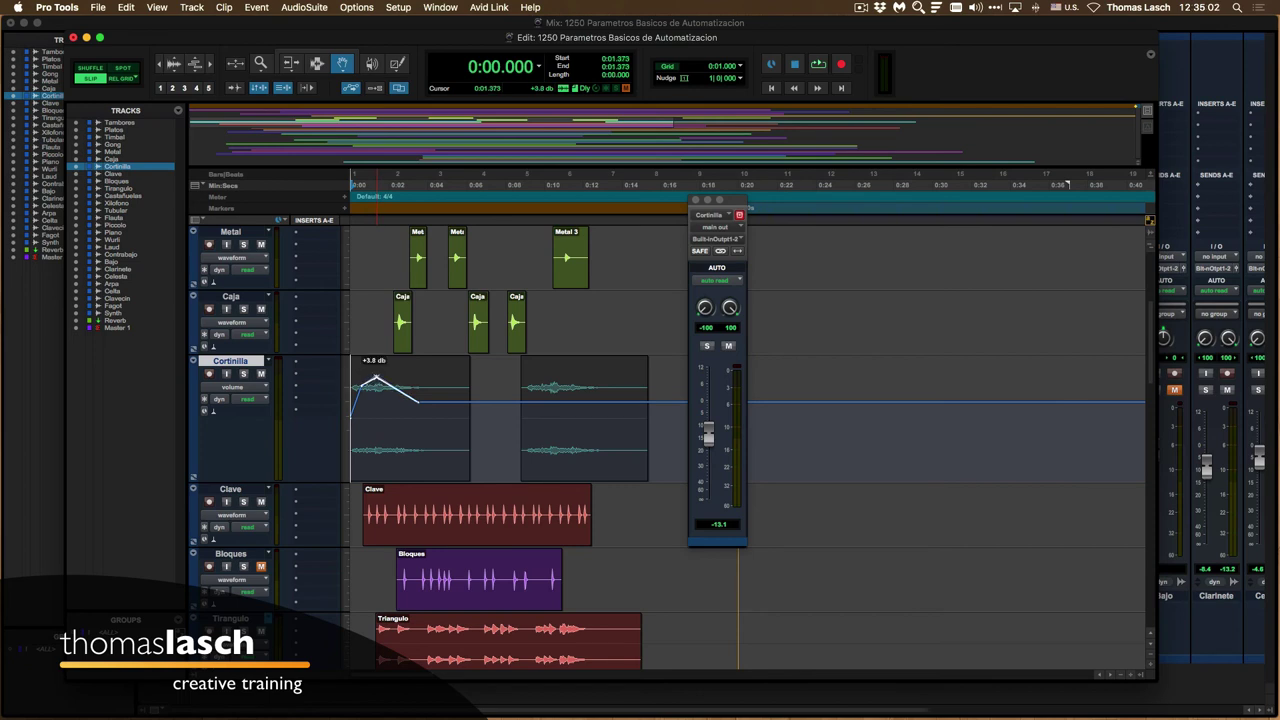
key(space)
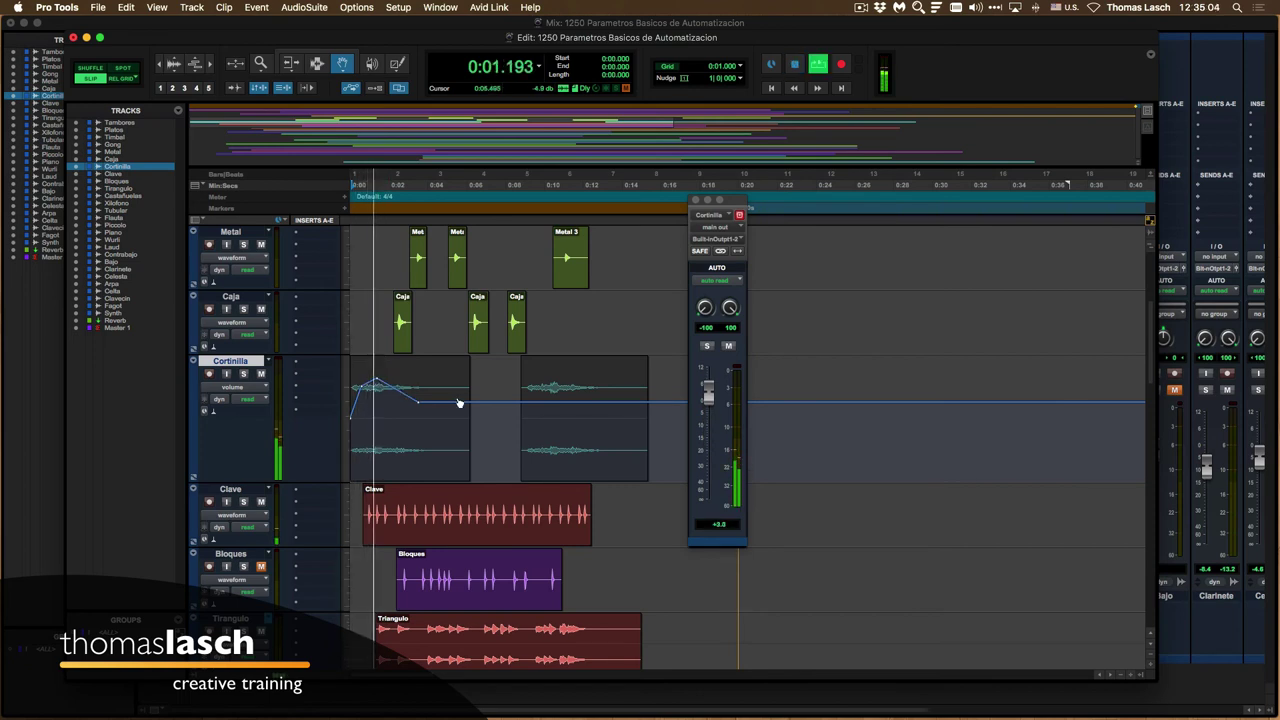
key(space)
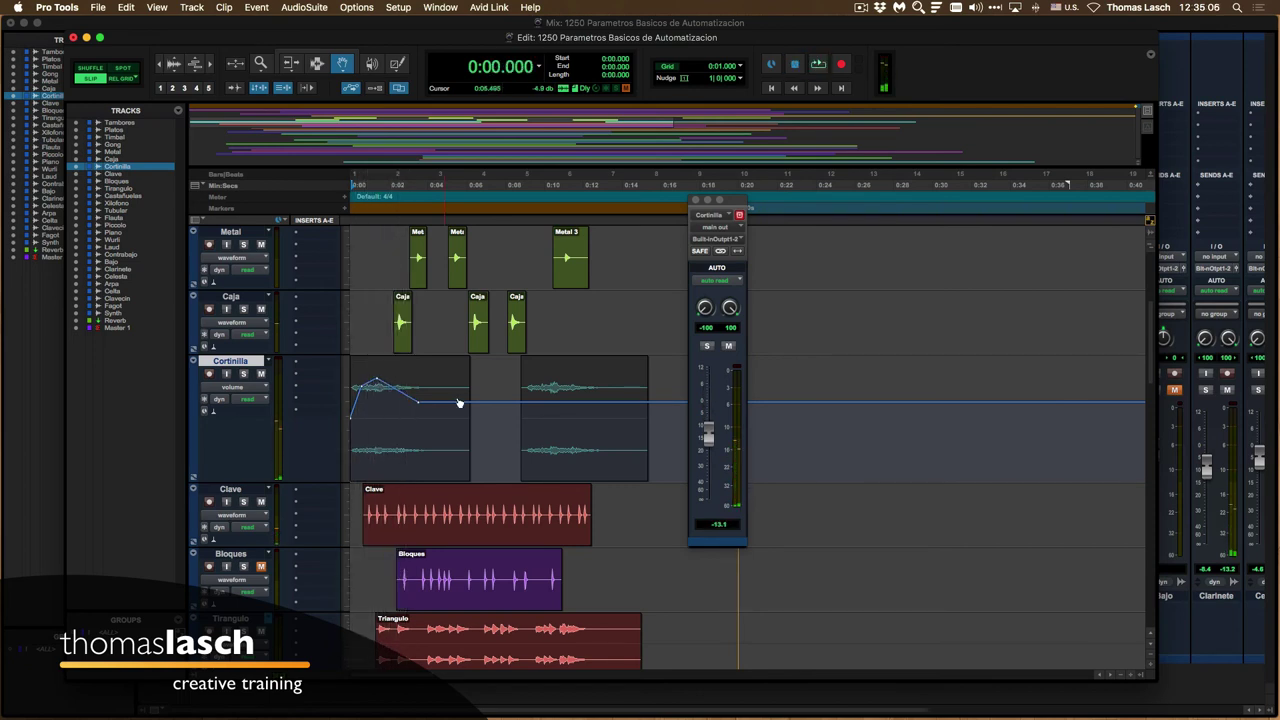
Zoom the timeline horizontally in and out, leaving a closer view of Cortinilla's volume curve
key(super+bracketright)
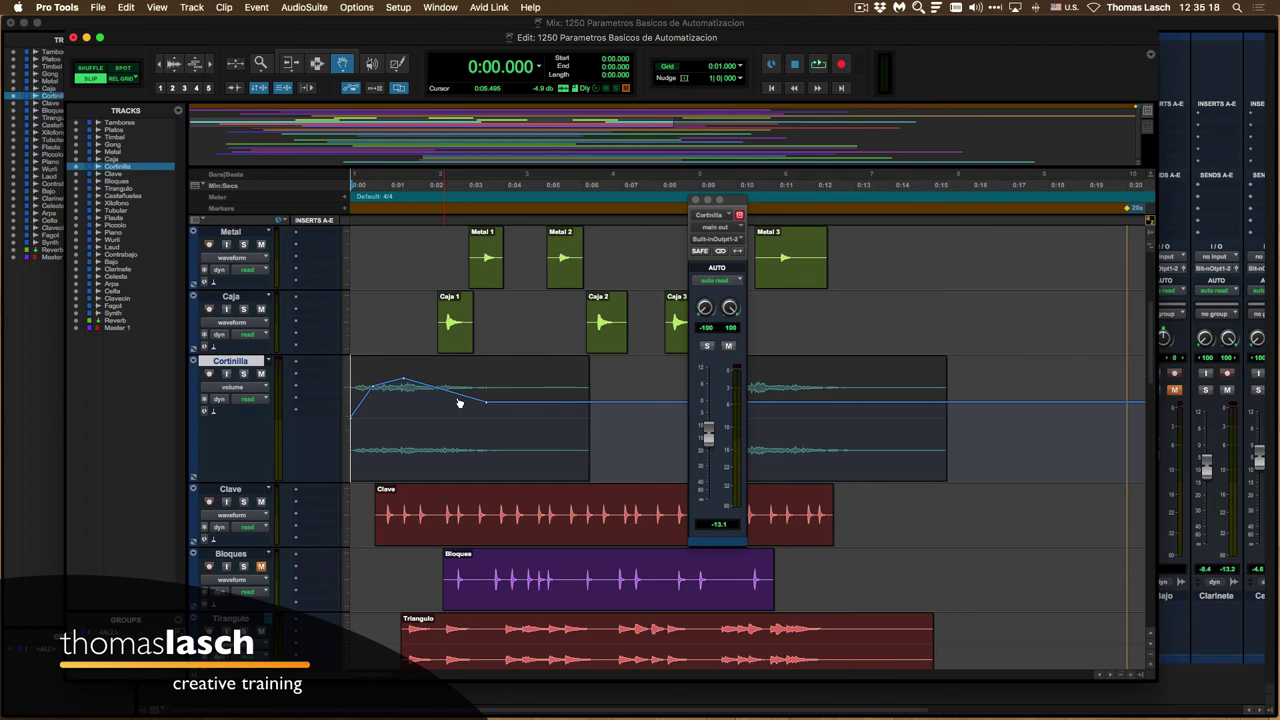
key(t)
key(t)
key(r)
key(r)
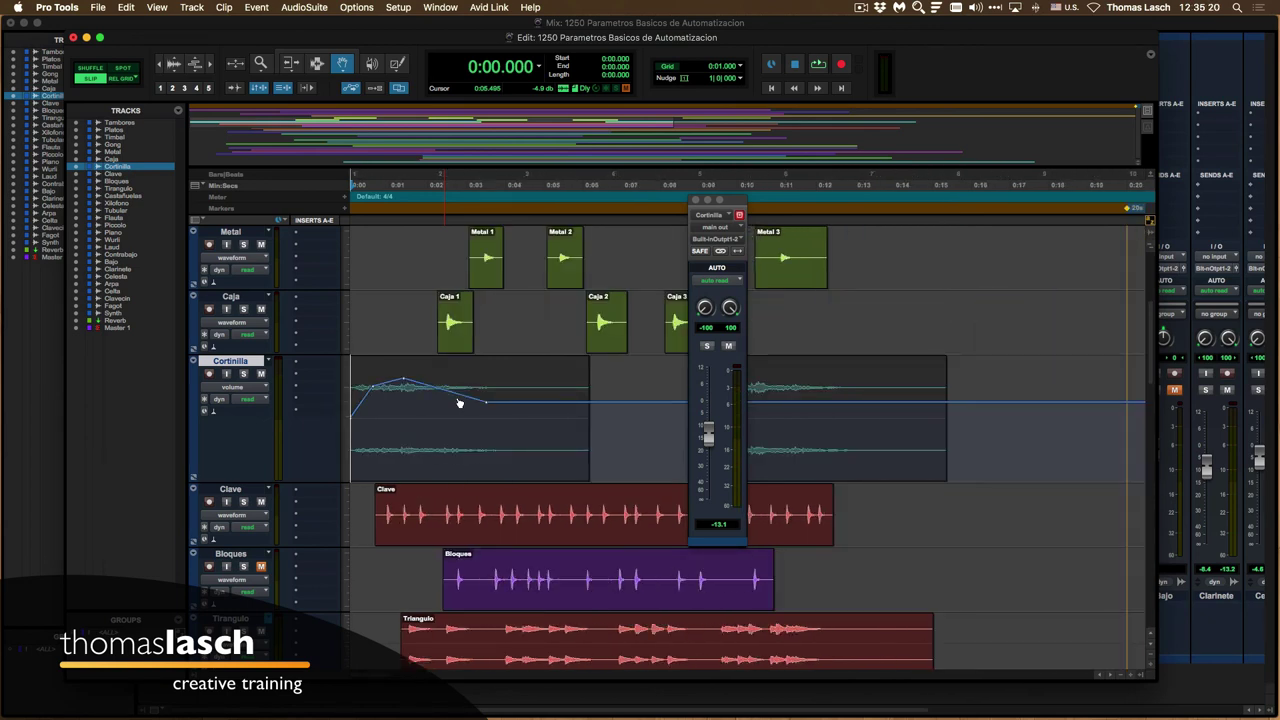